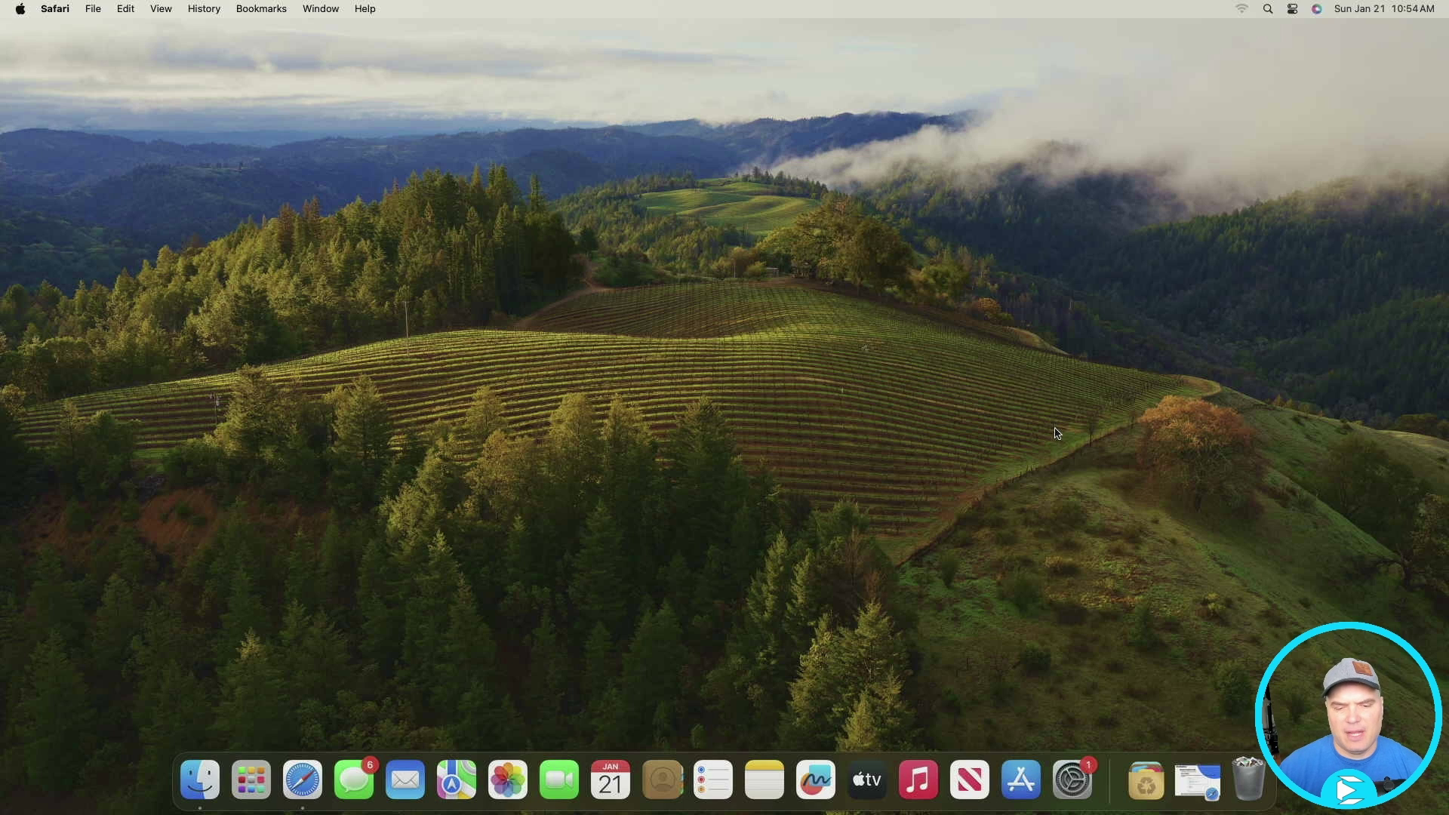
In Safari, view the BlueBubbles downloads page, then return to the Standard Installation Guide.
click(304, 785)
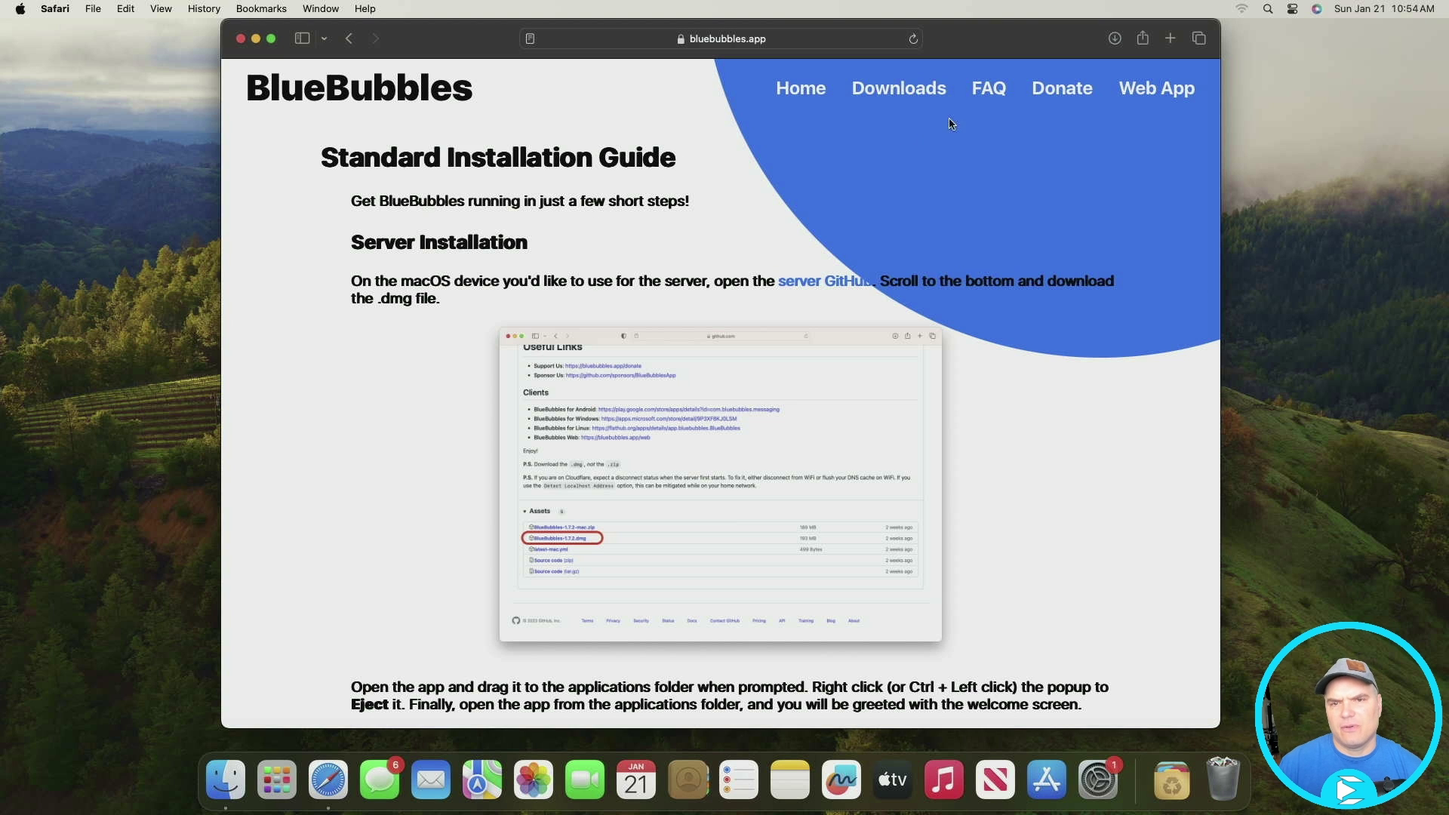
click(912, 103)
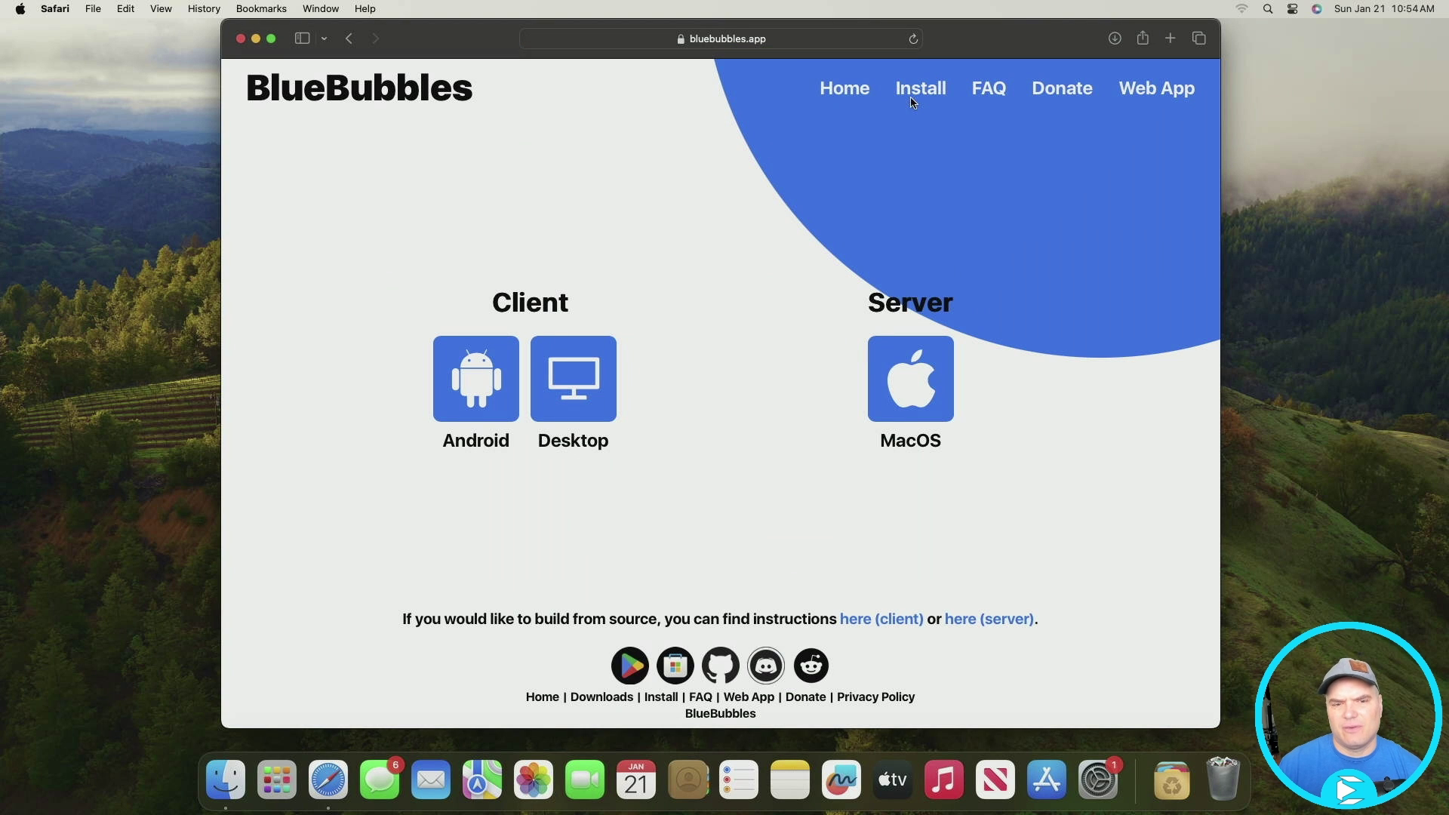
click(348, 40)
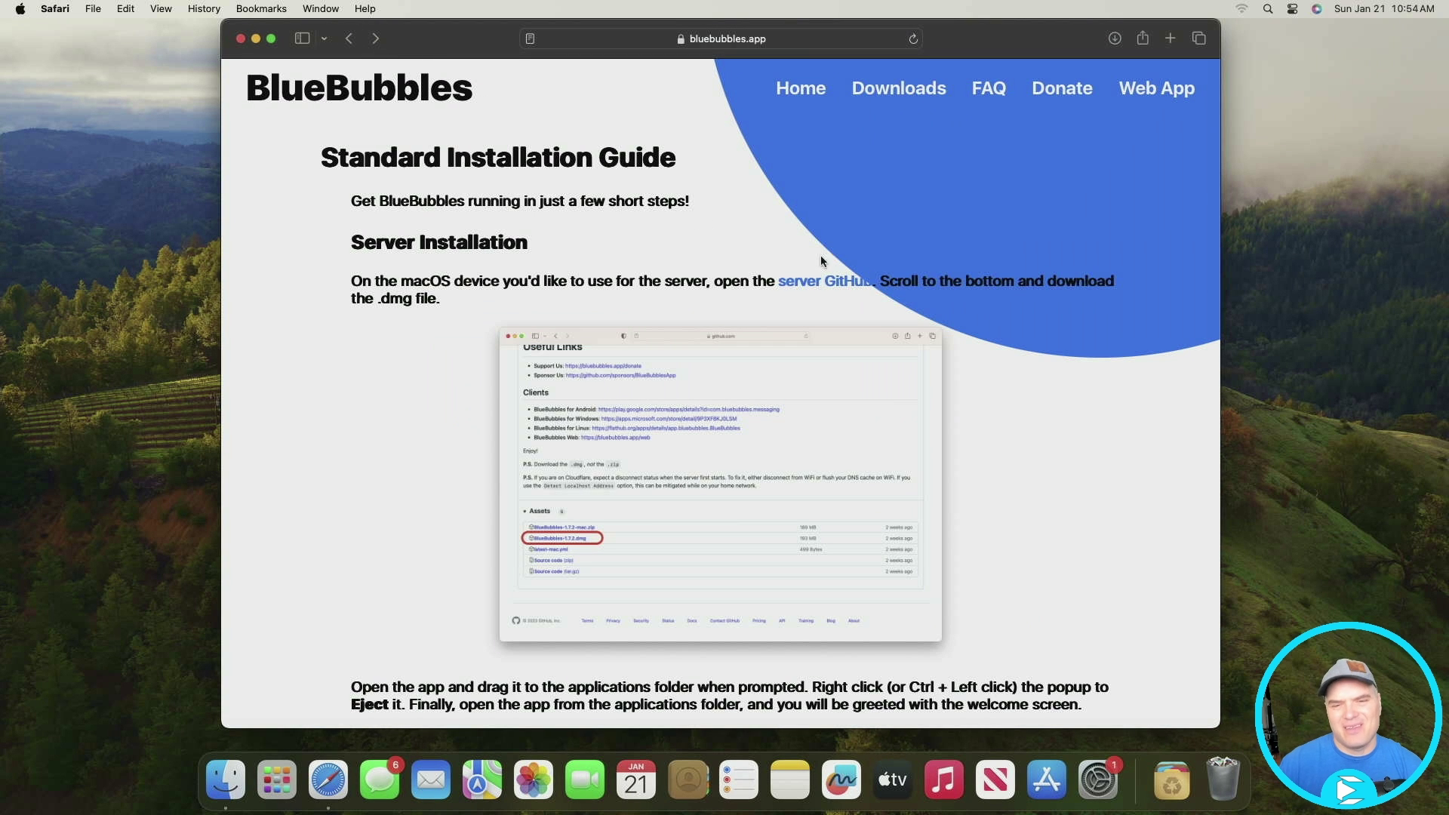
Download BlueBubbles-1.9.4.dmg from the v1.9.4 GitHub release assets and minimise Safari.
click(833, 294)
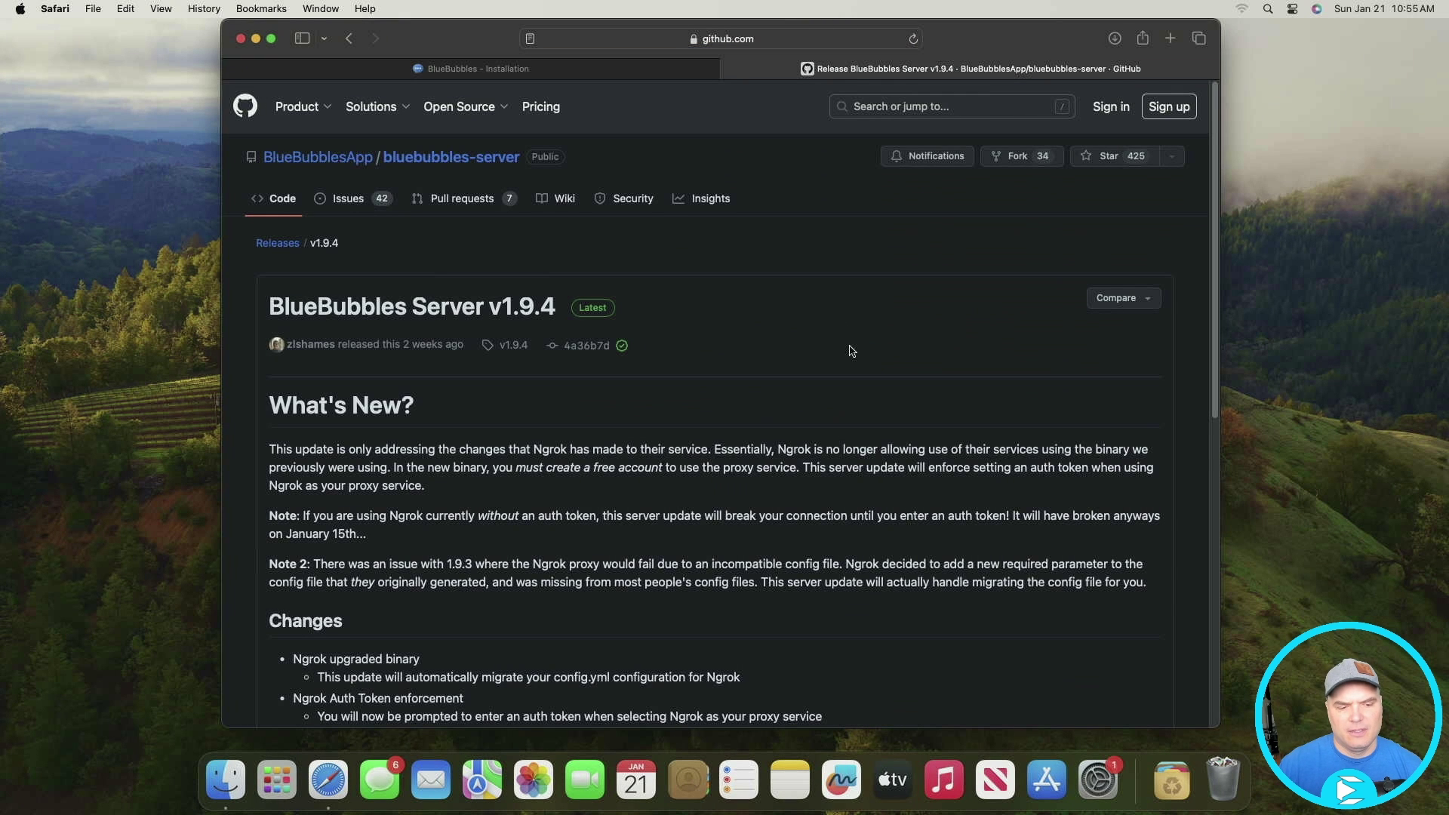
scroll(852, 351, down, 10)
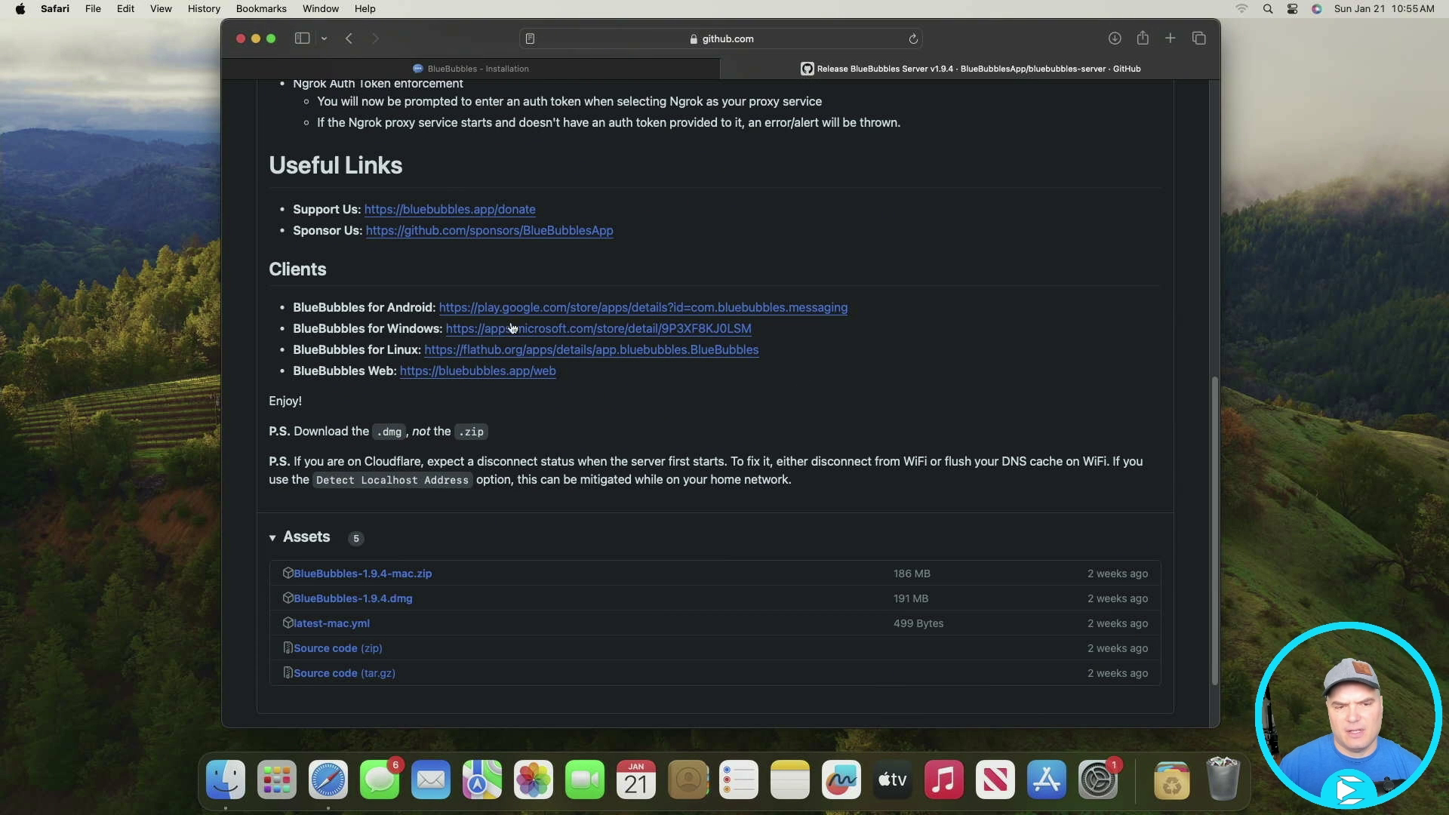
click(394, 604)
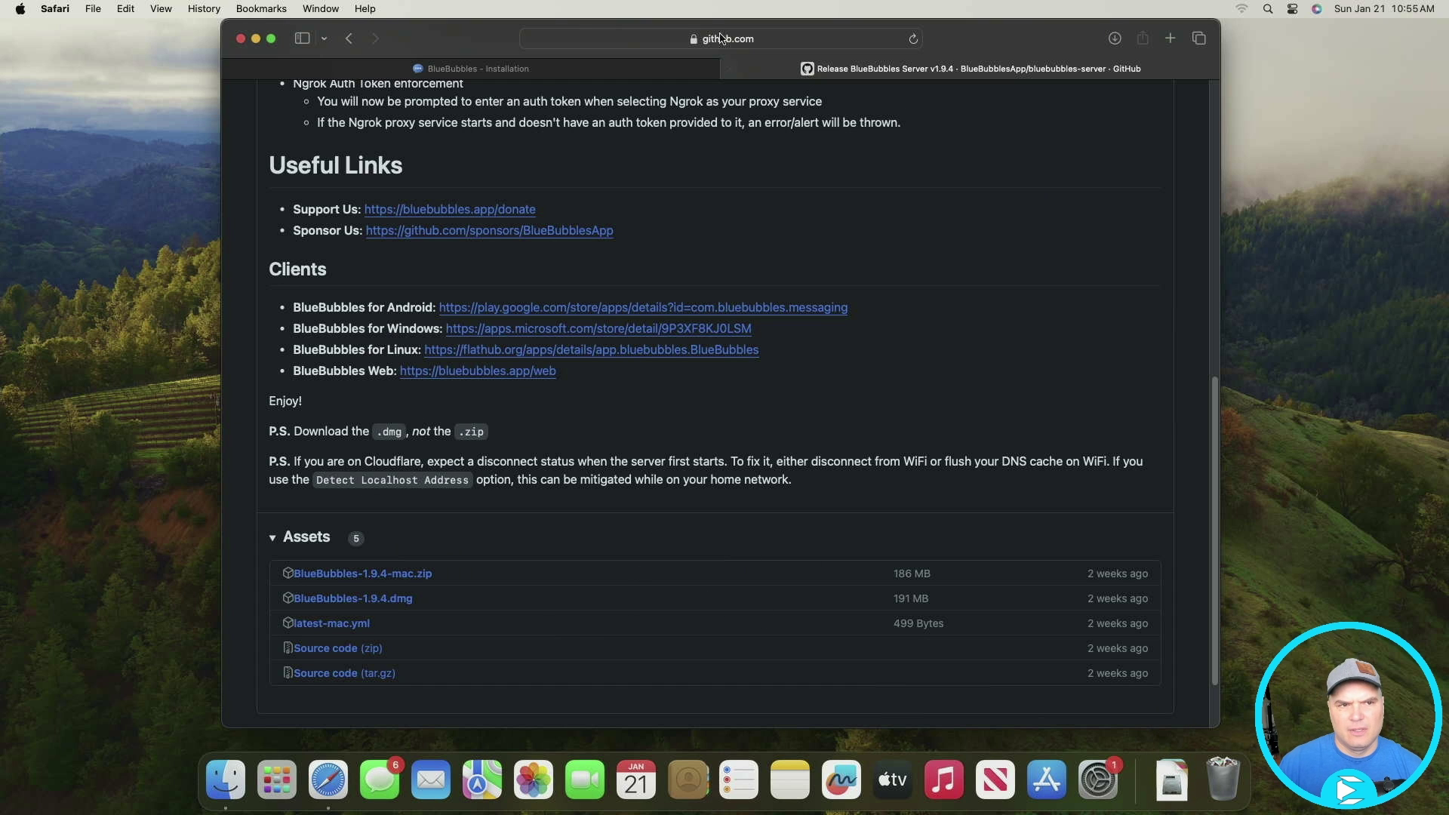
click(257, 40)
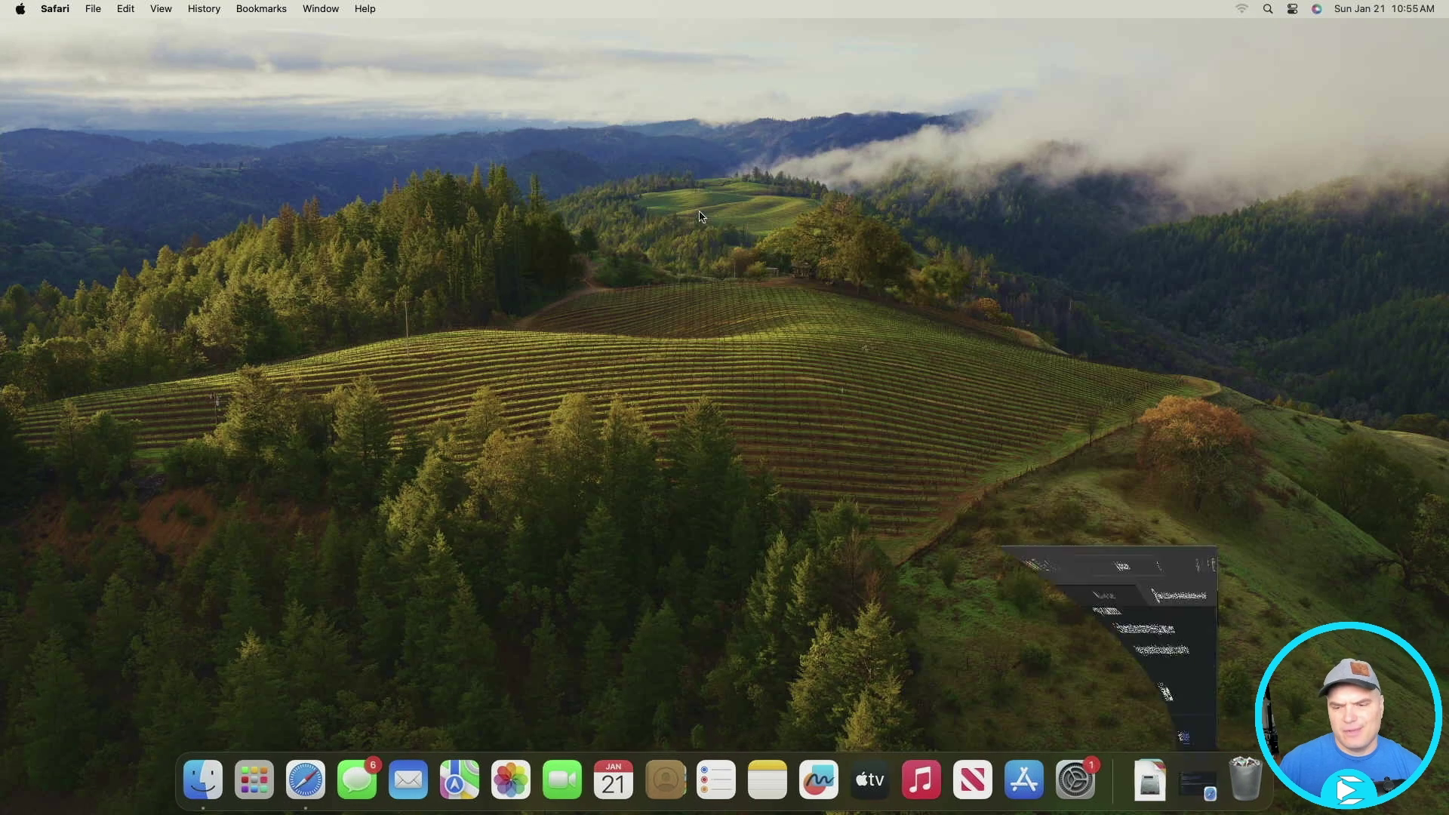
Open the downloaded BlueBubbles disk image and copy the app into Applications.
click(1154, 783)
click(1147, 729)
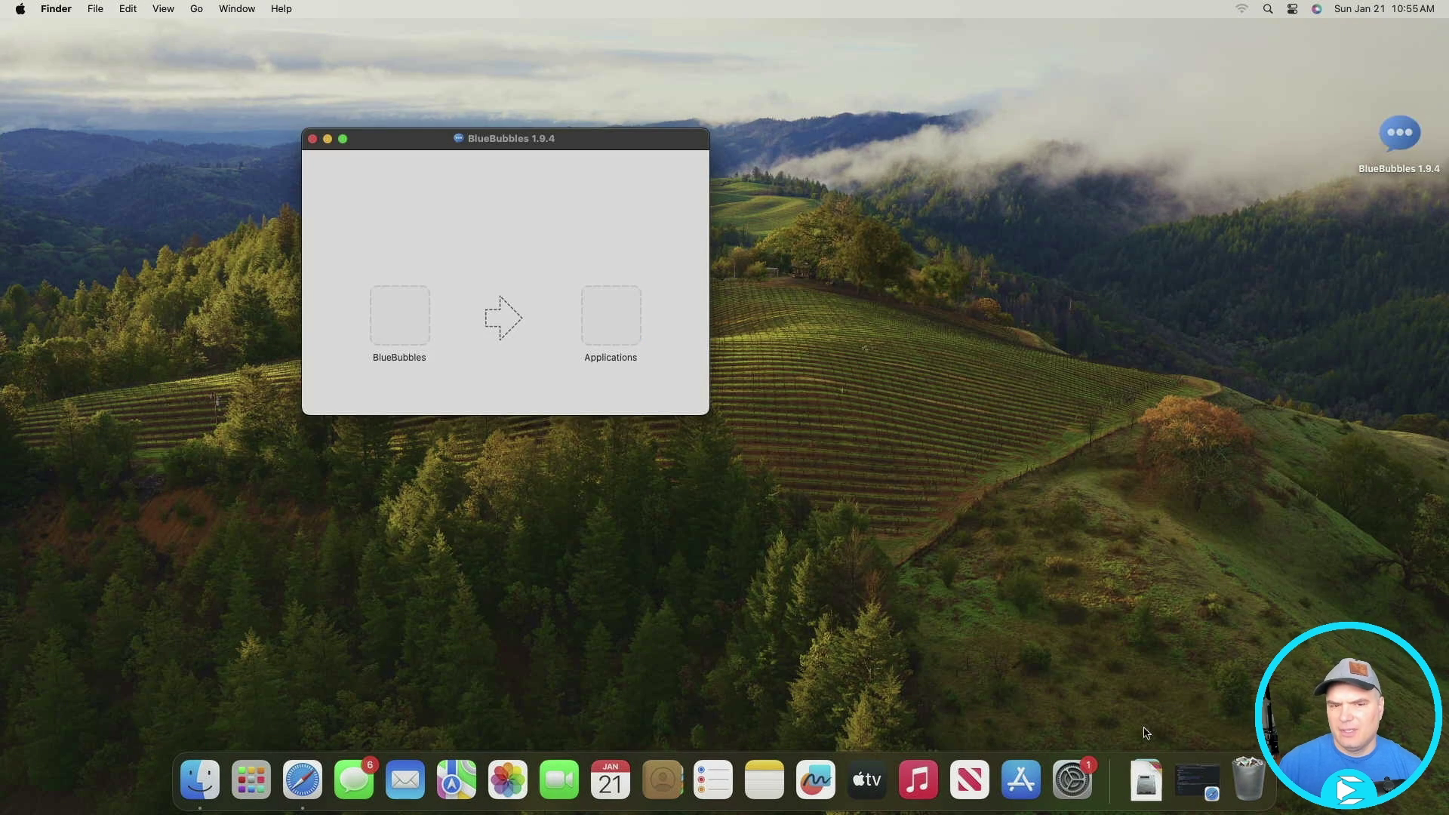
drag(398, 314, 615, 331)
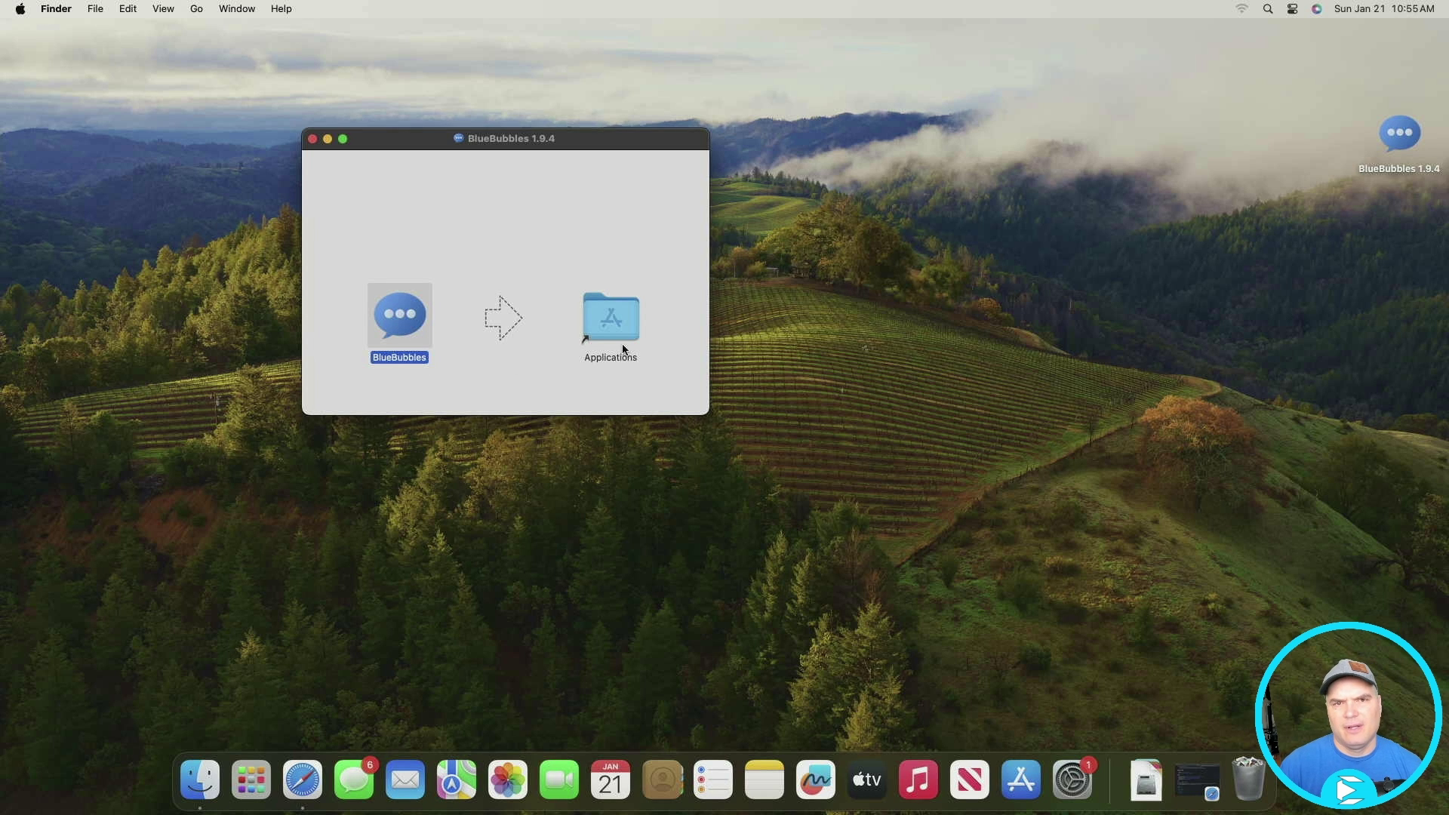
Launch BlueBubbles through Spotlight and close the disk image window.
key(super+space)
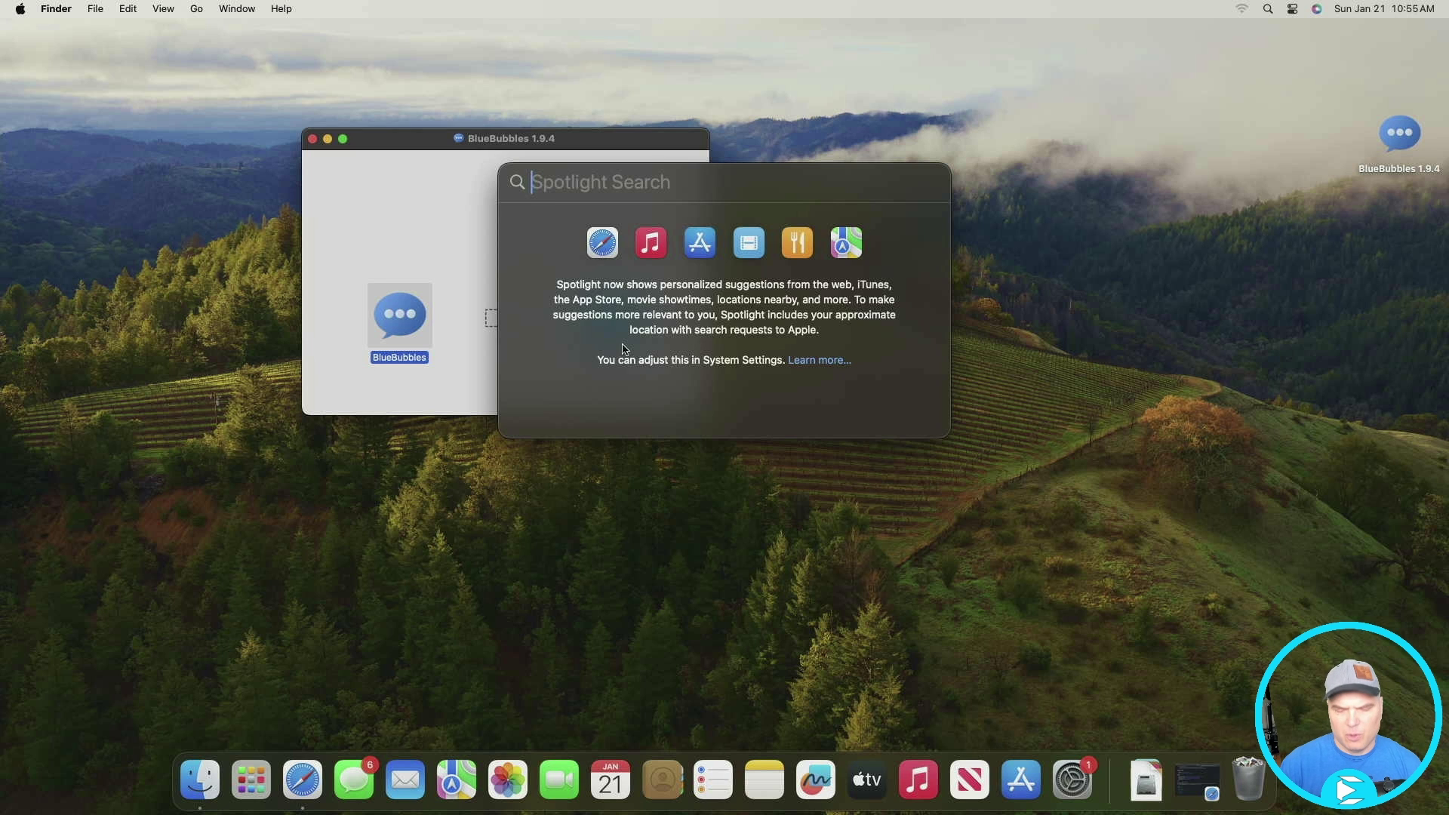
text(blue)
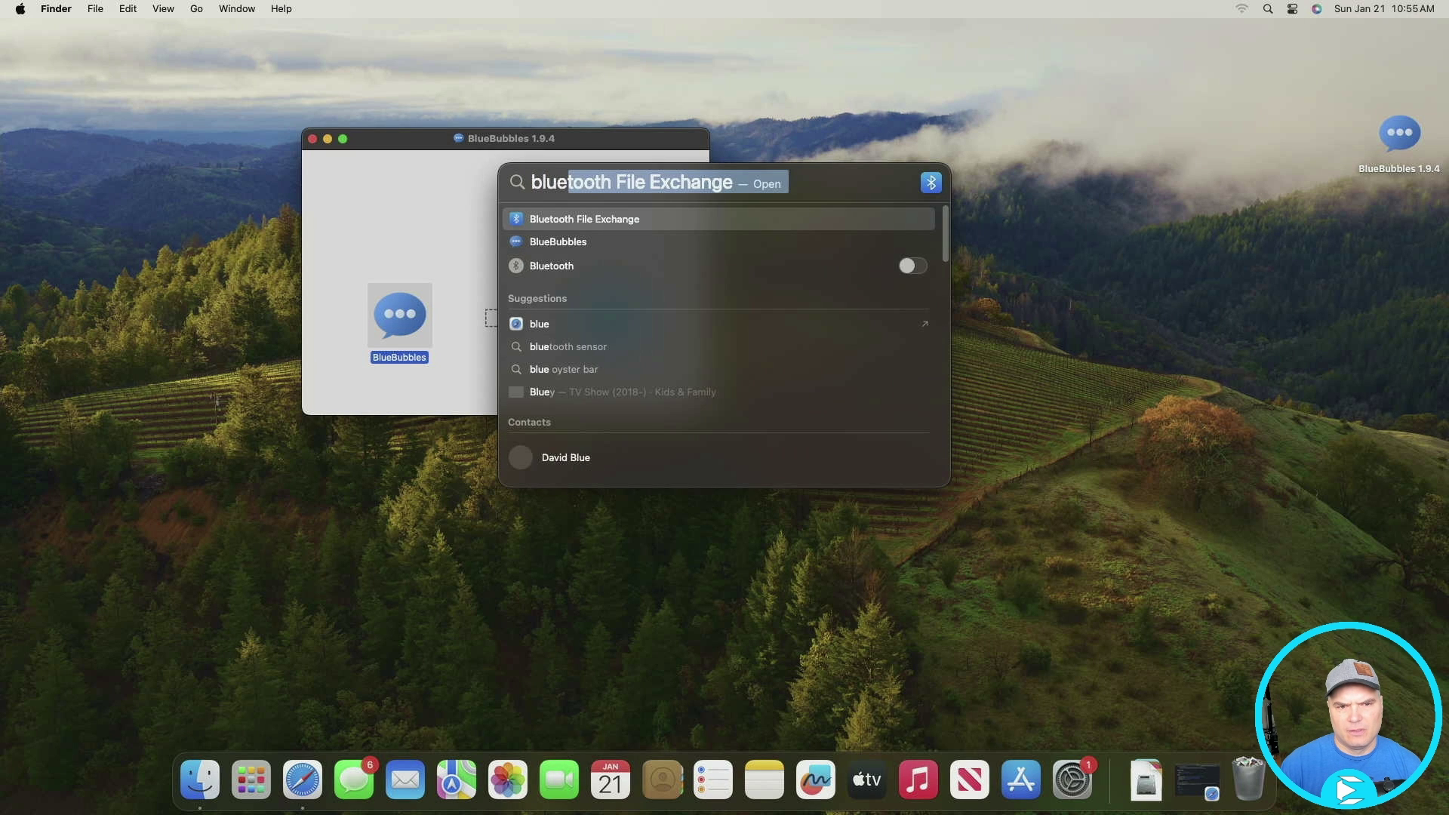
text(b)
key(Return)
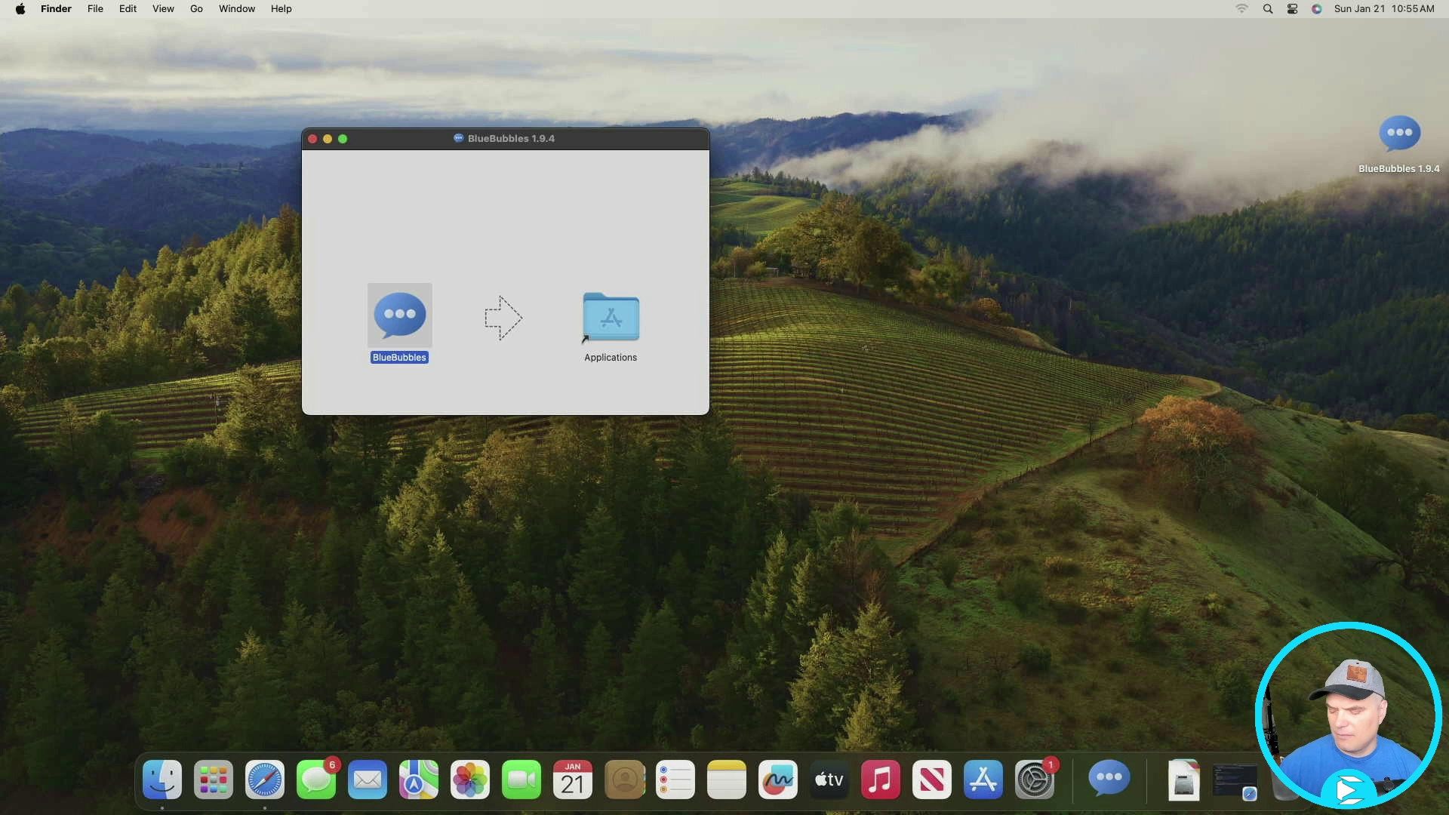
click(313, 139)
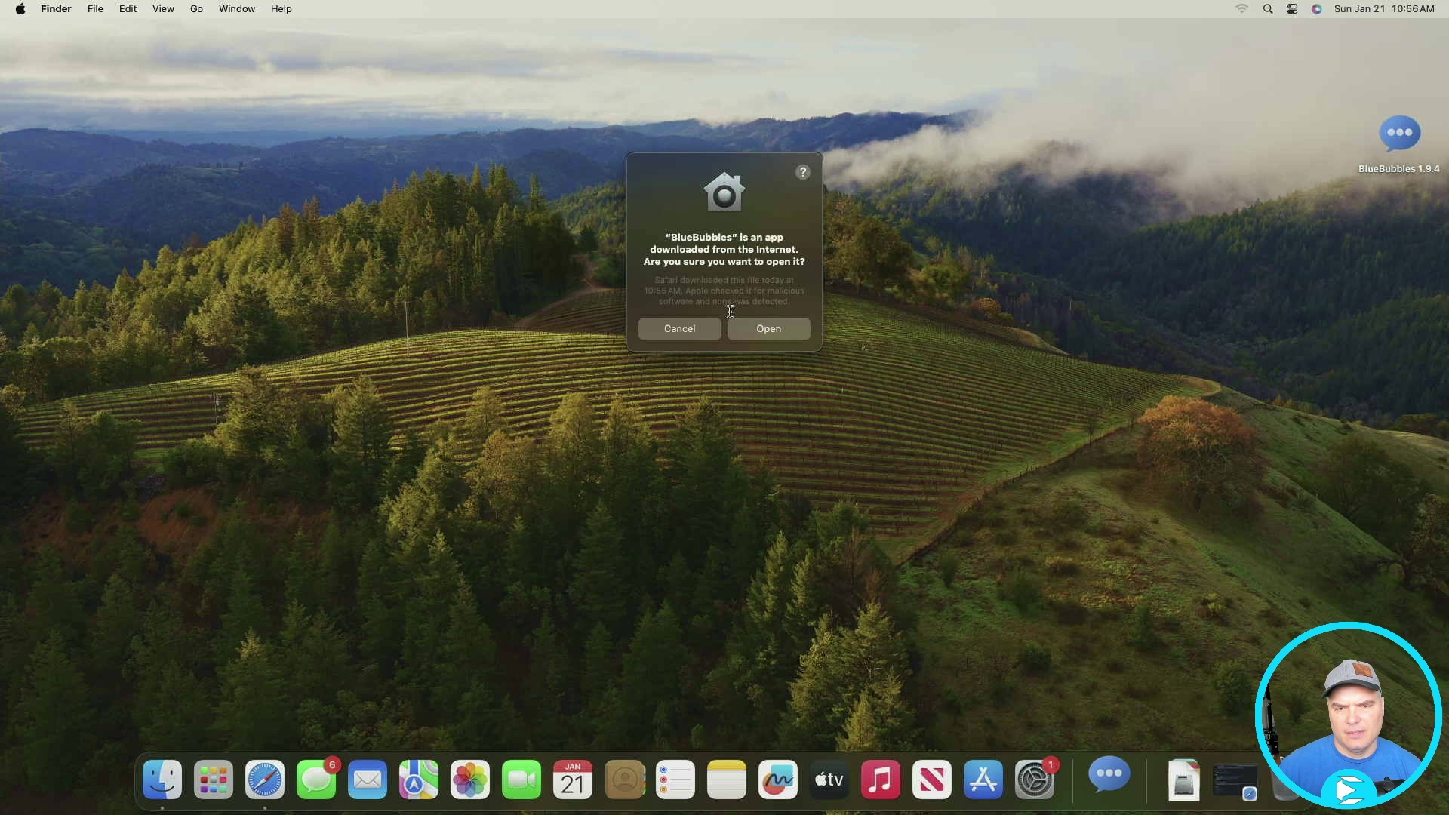
Confirm opening the Internet-downloaded app and look over the Welcome to BlueBubbles page.
click(774, 330)
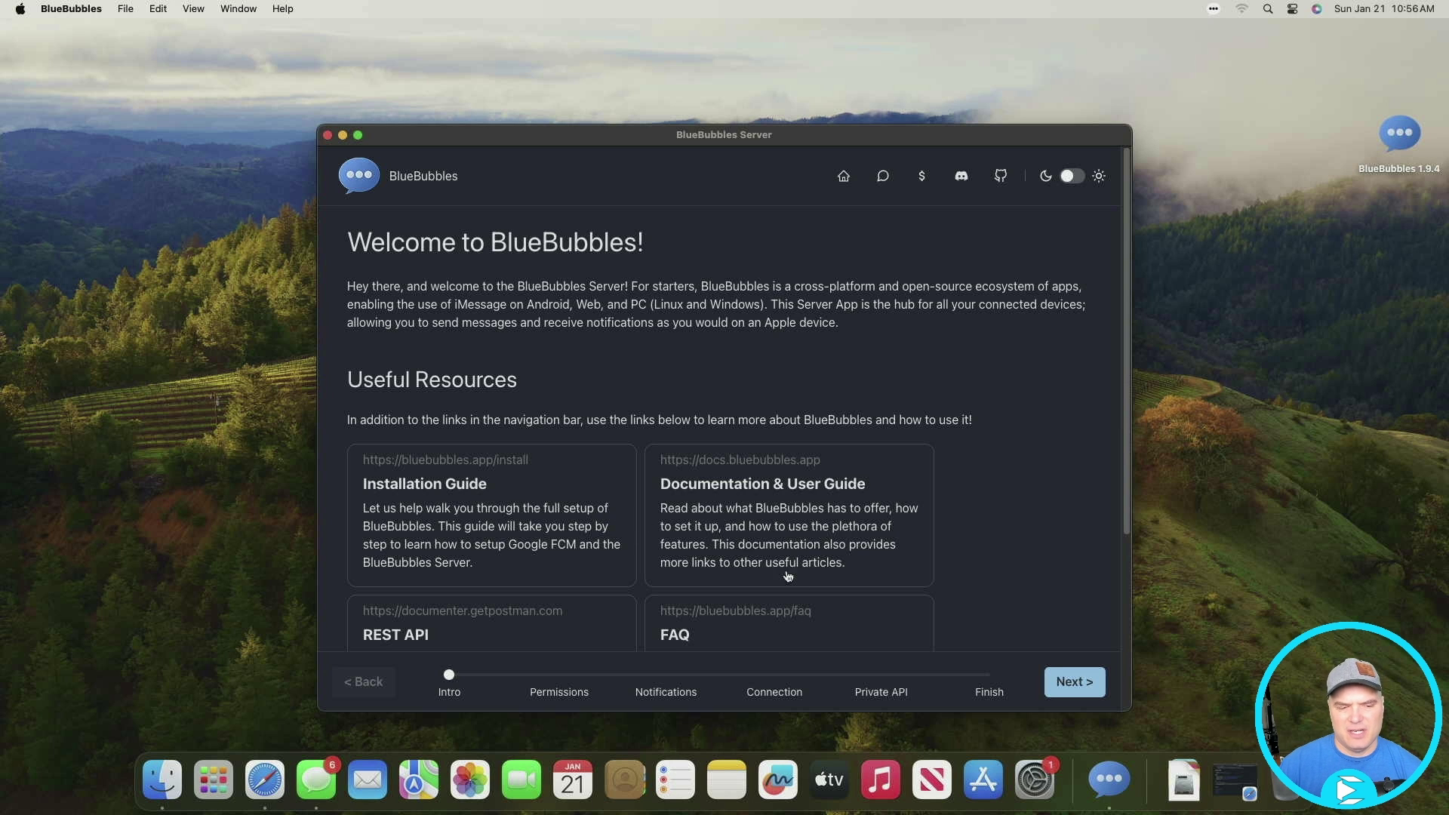
scroll(789, 577, down, 3)
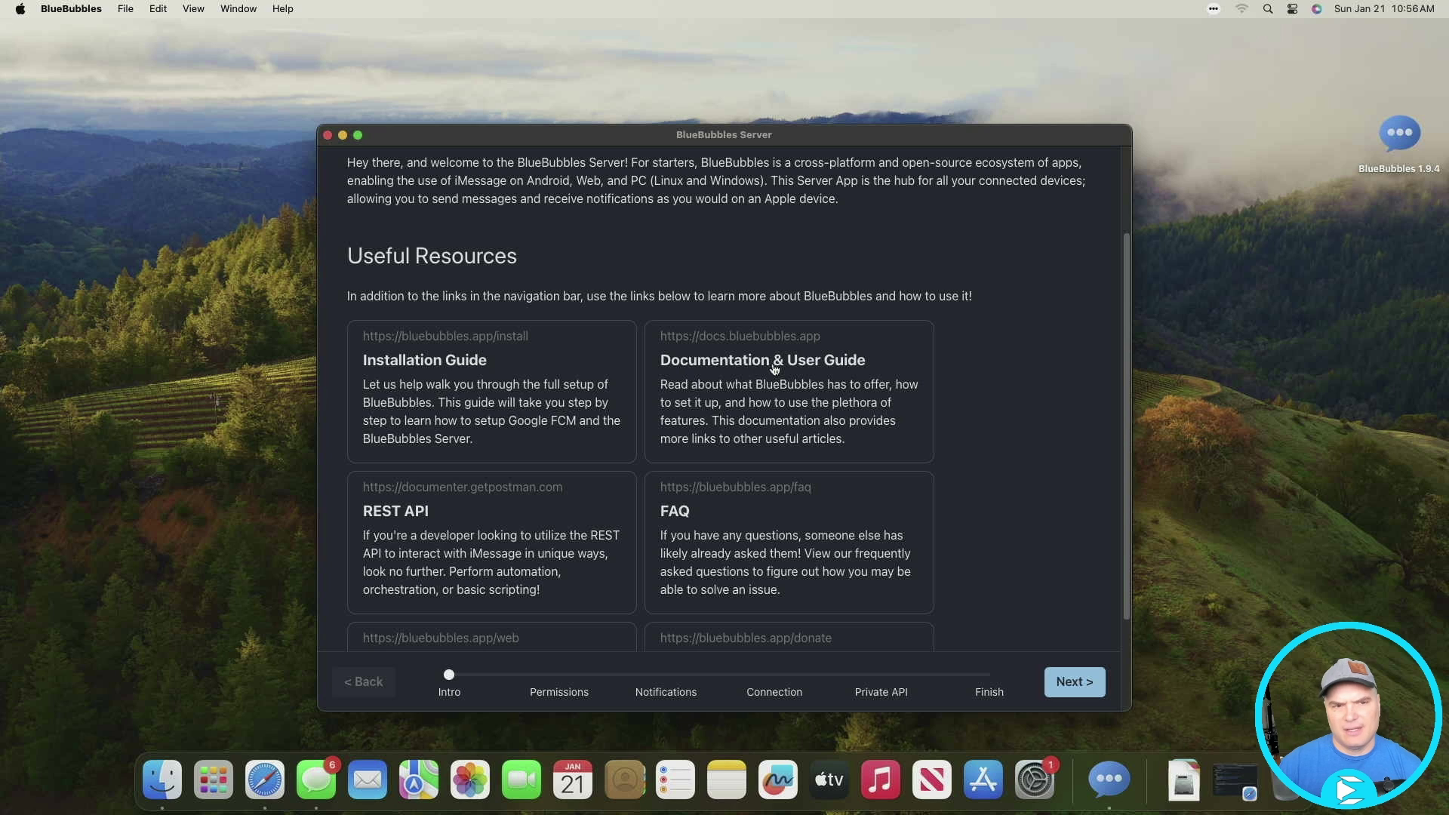
scroll(778, 368, up, 3)
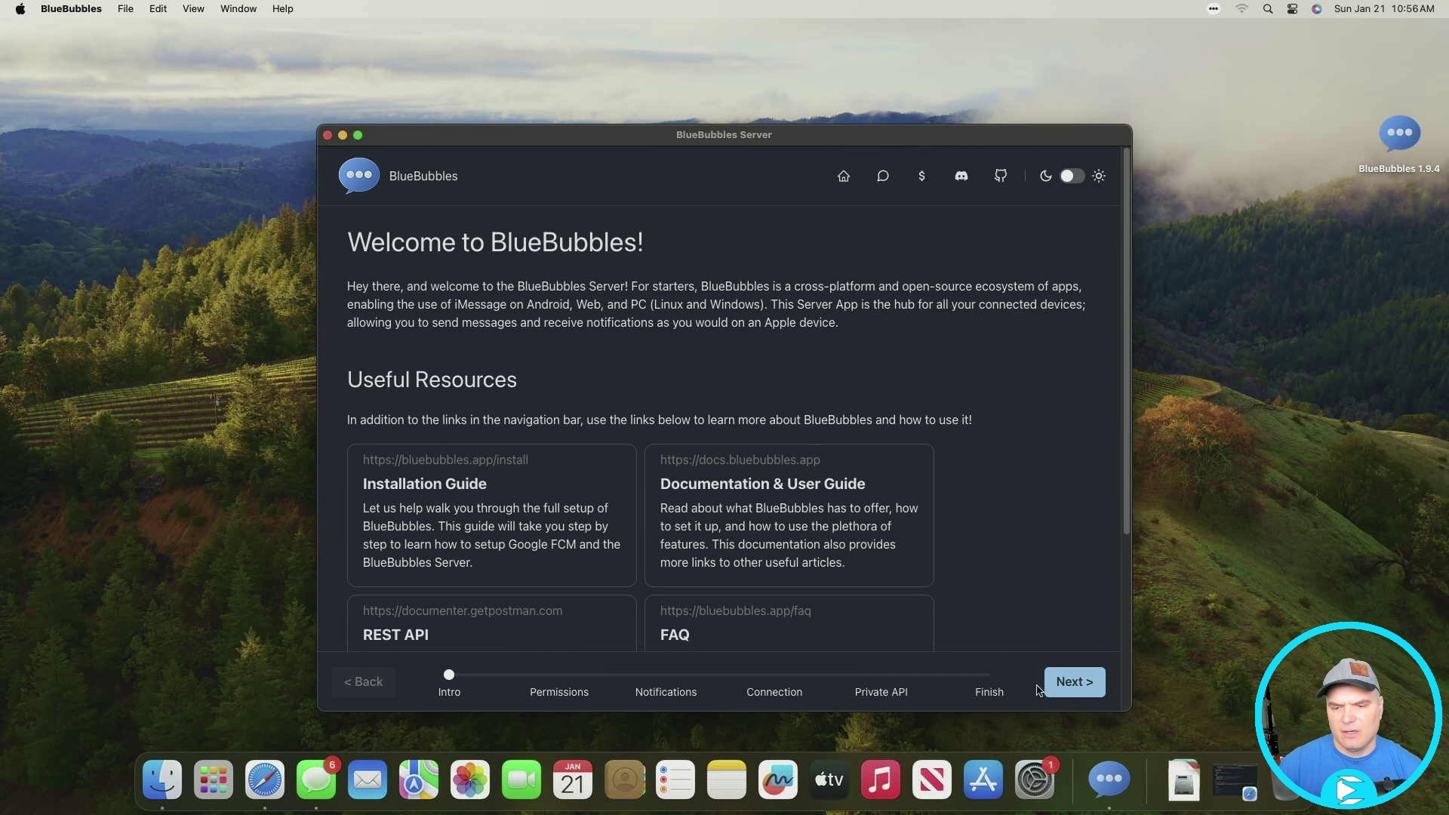
Verify both macOS permission checks pass, then continue to the Notifications & Firebase step.
click(1079, 688)
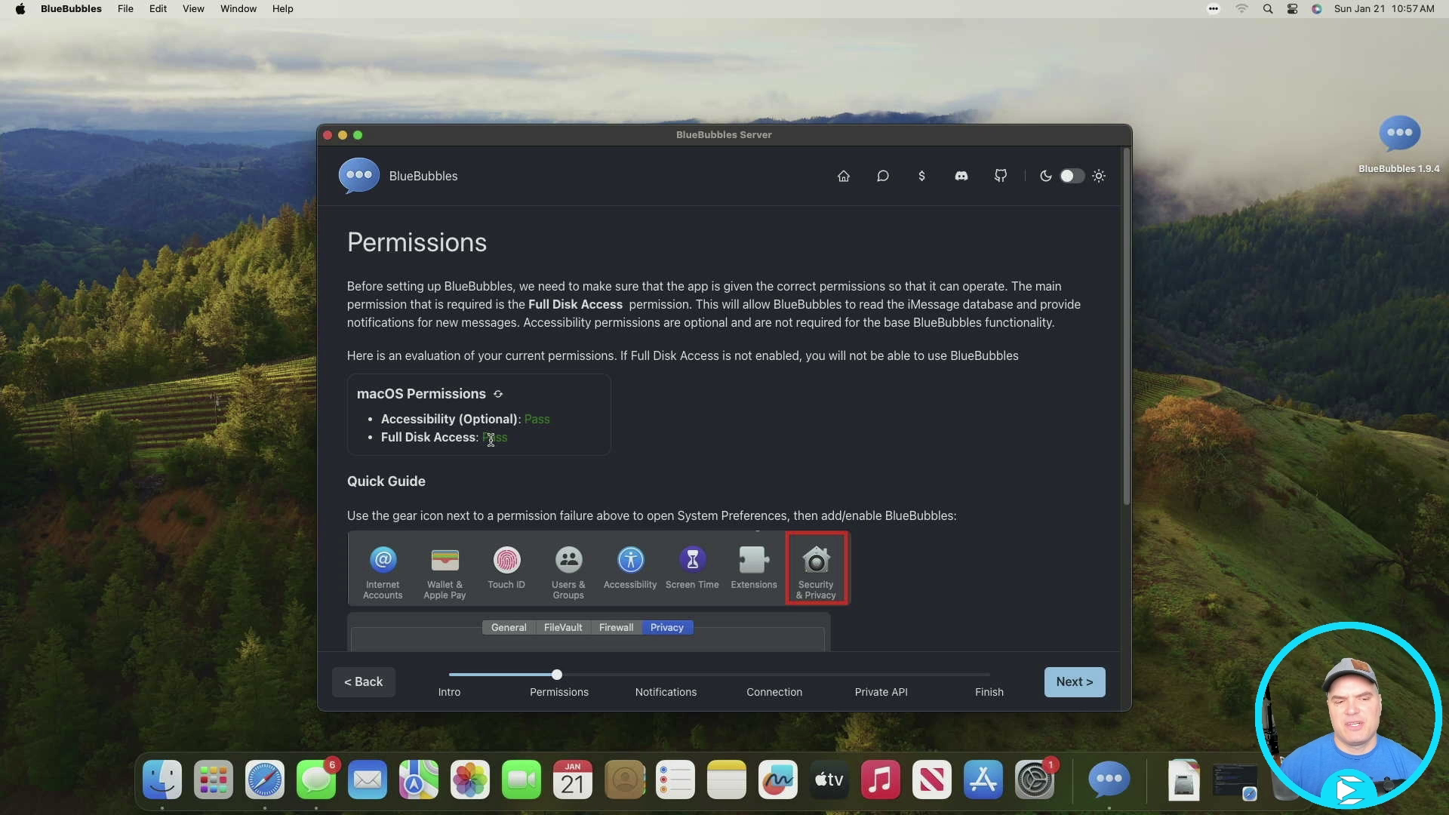
drag(521, 444, 380, 425)
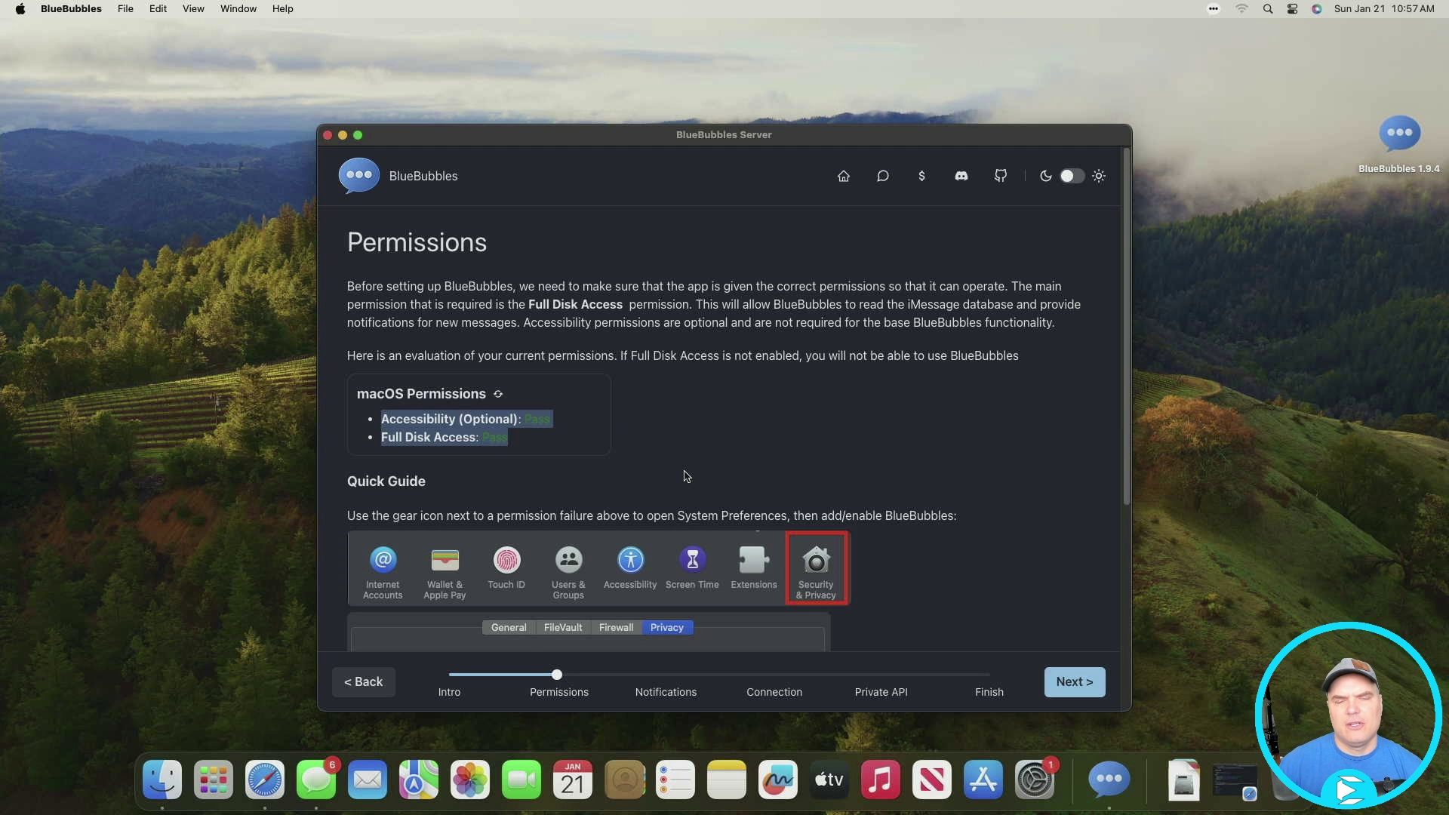
scroll(636, 490, down, 3)
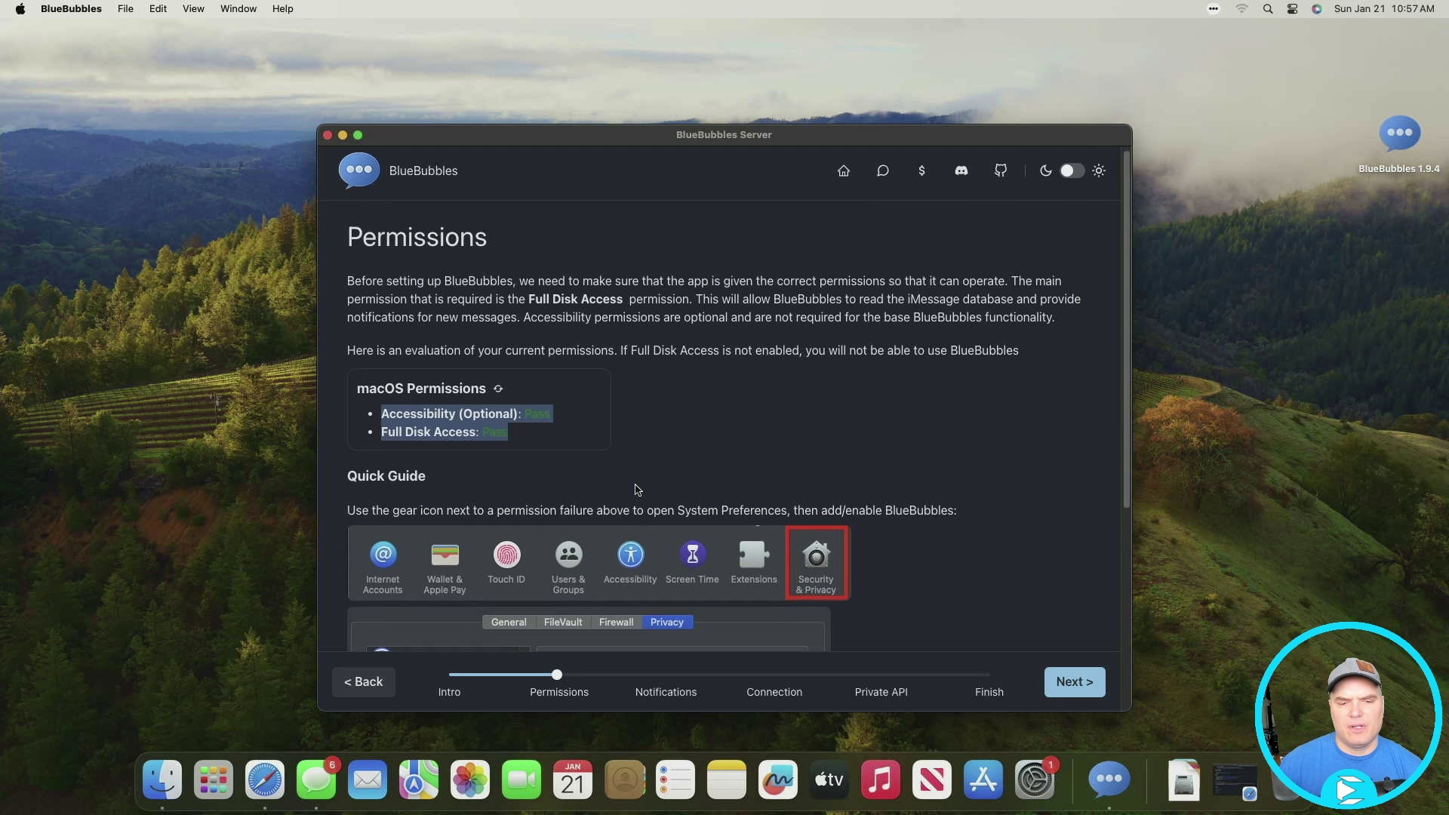
scroll(637, 490, down, 5)
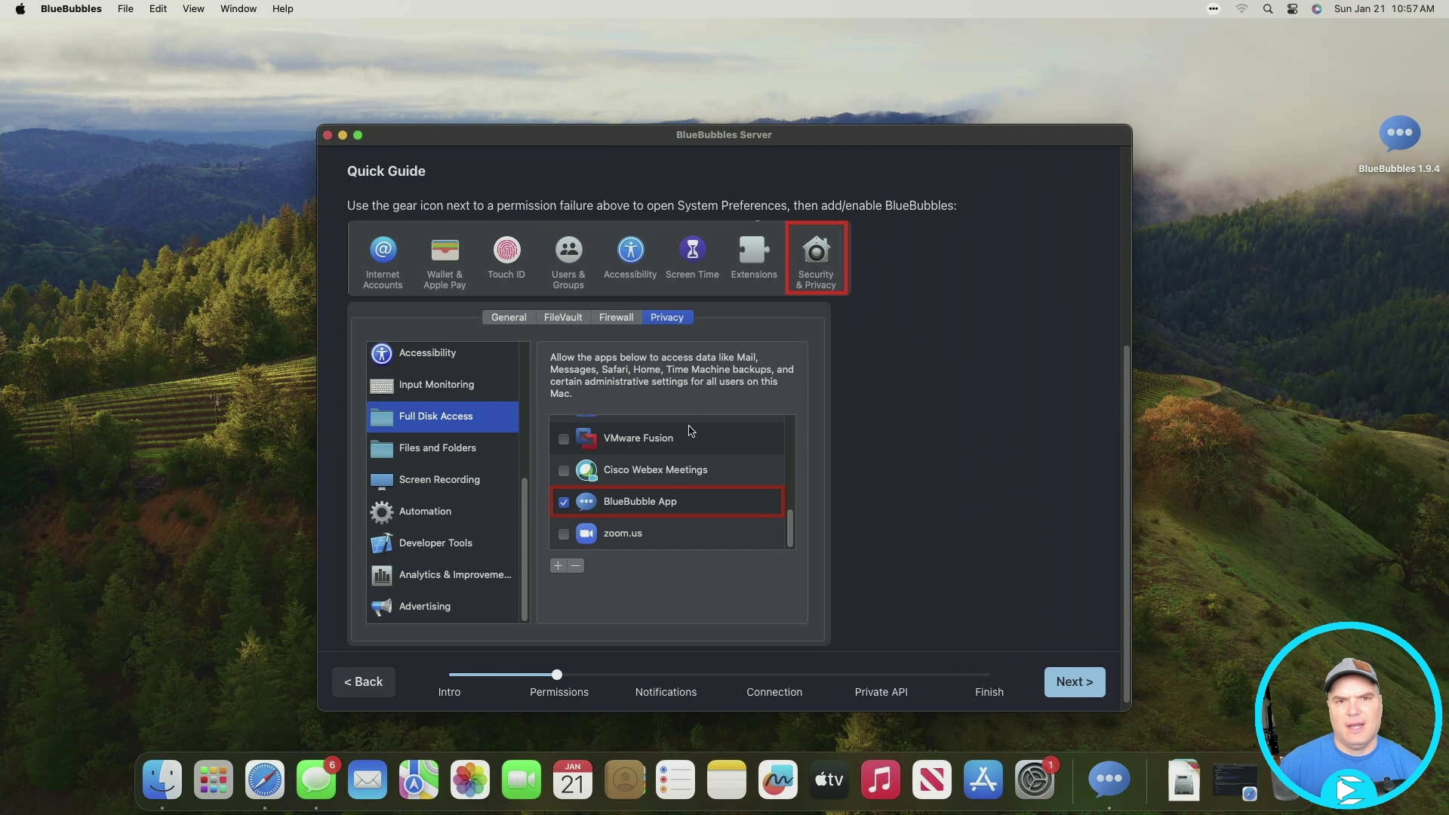
scroll(677, 377, up, 8)
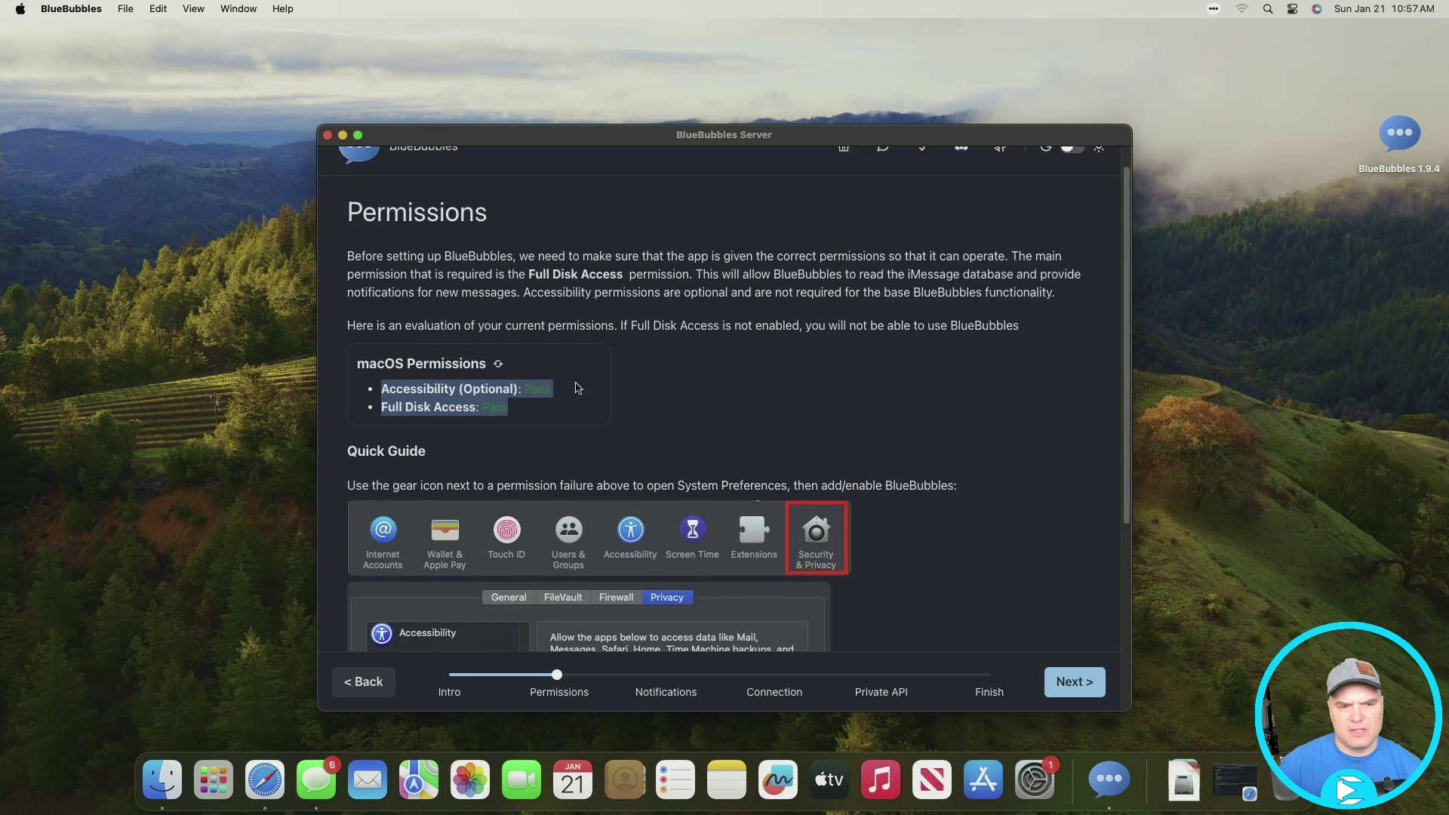
scroll(594, 458, down, 8)
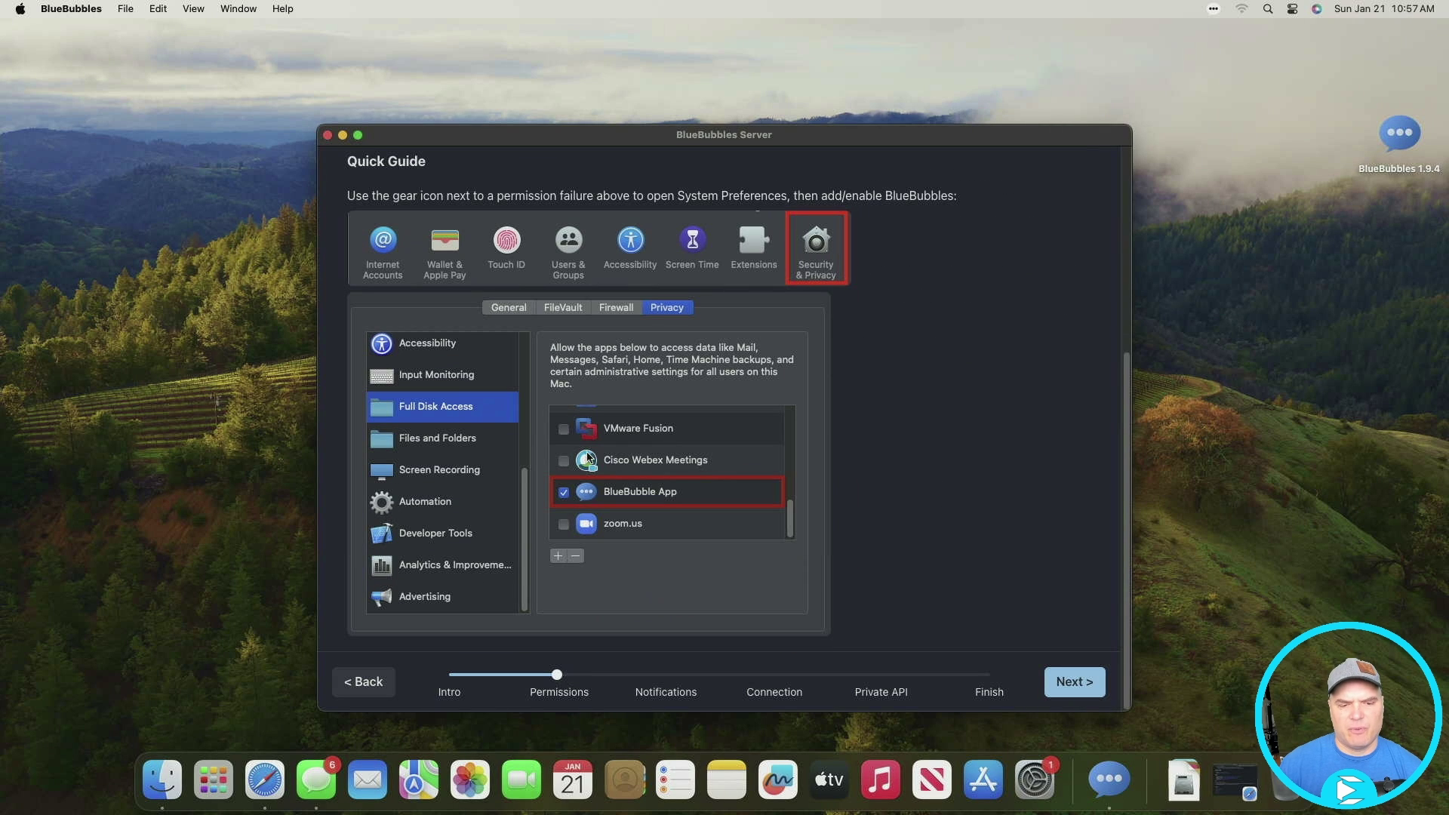
click(1075, 690)
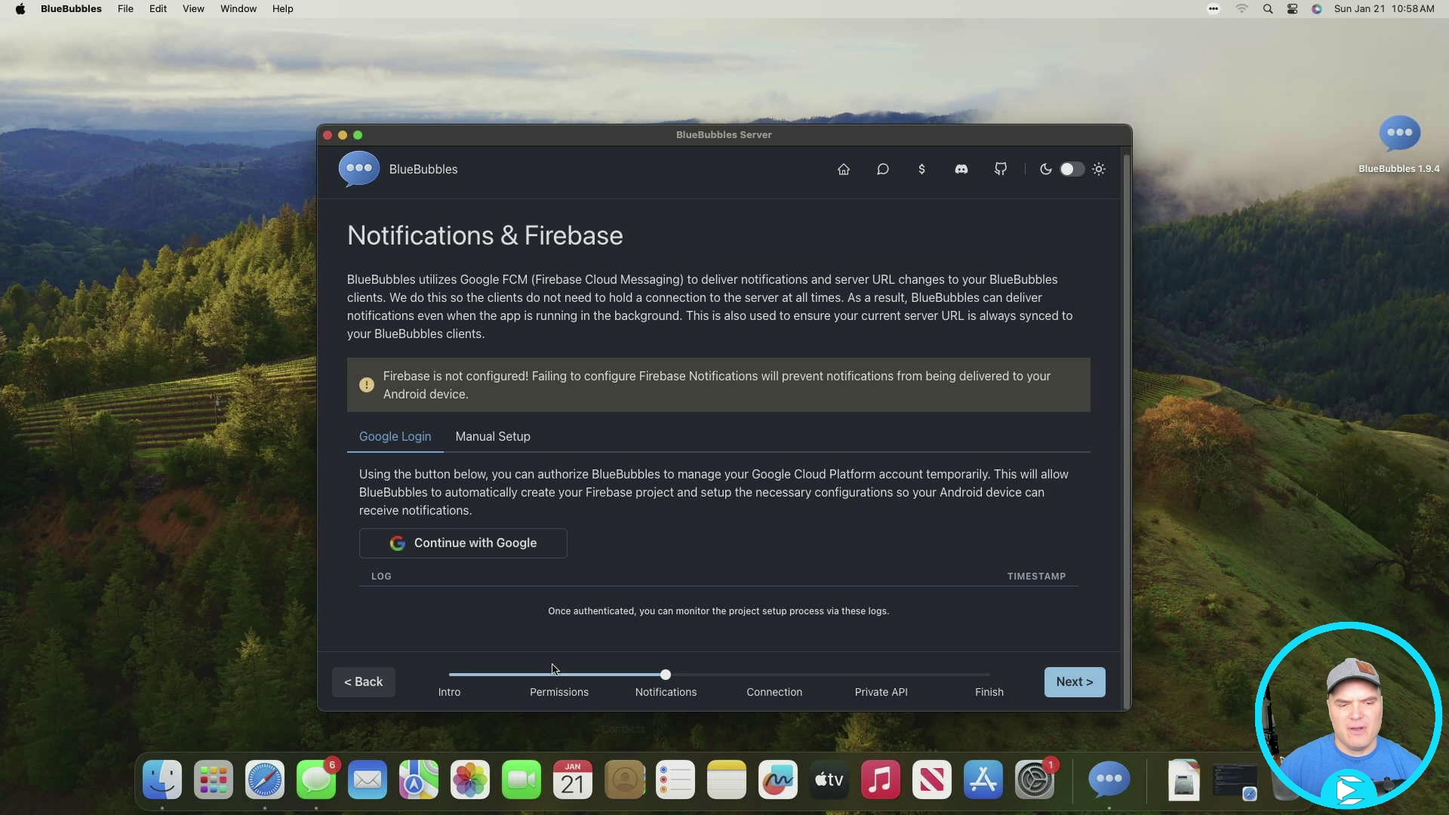
Sign in with Google and grant BlueBubbles access to manage the Google Cloud account.
click(474, 555)
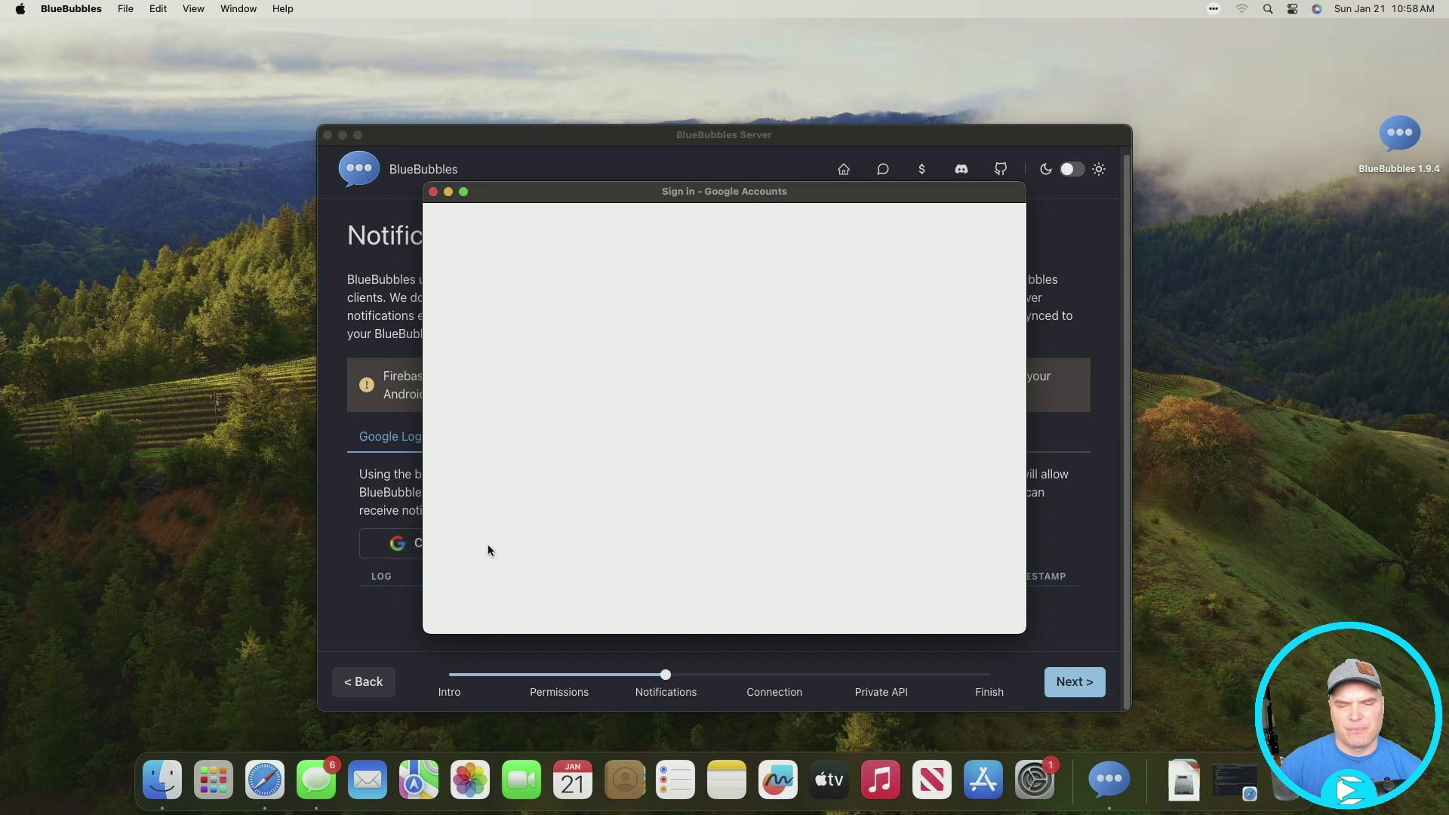
text(st)
key(BackSpace)
key(BackSpace)
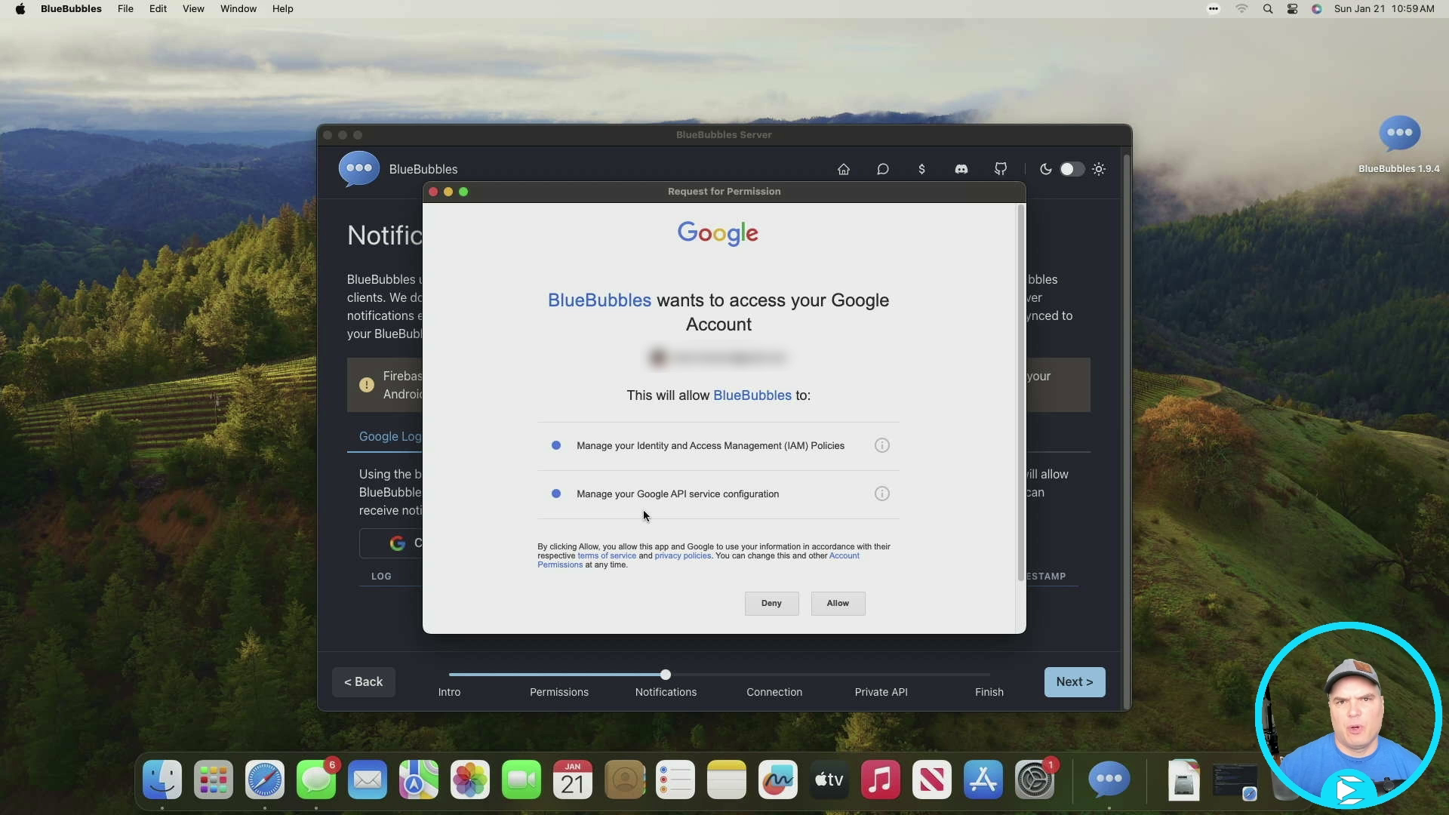
click(836, 604)
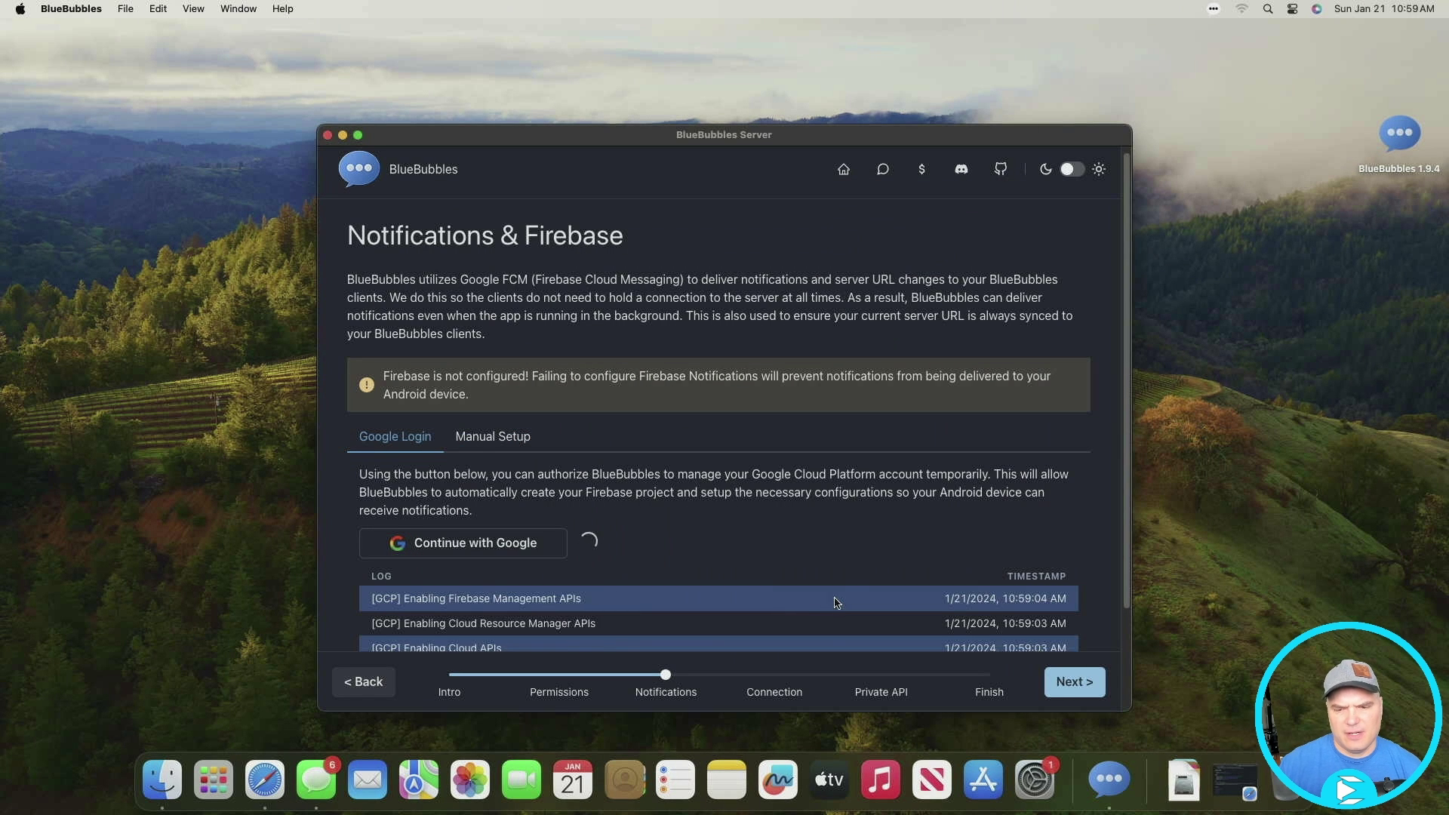
Wait for the GCP log to report Firebase notifications configured, then continue to Connection Setup.
drag(1126, 512, 1151, 665)
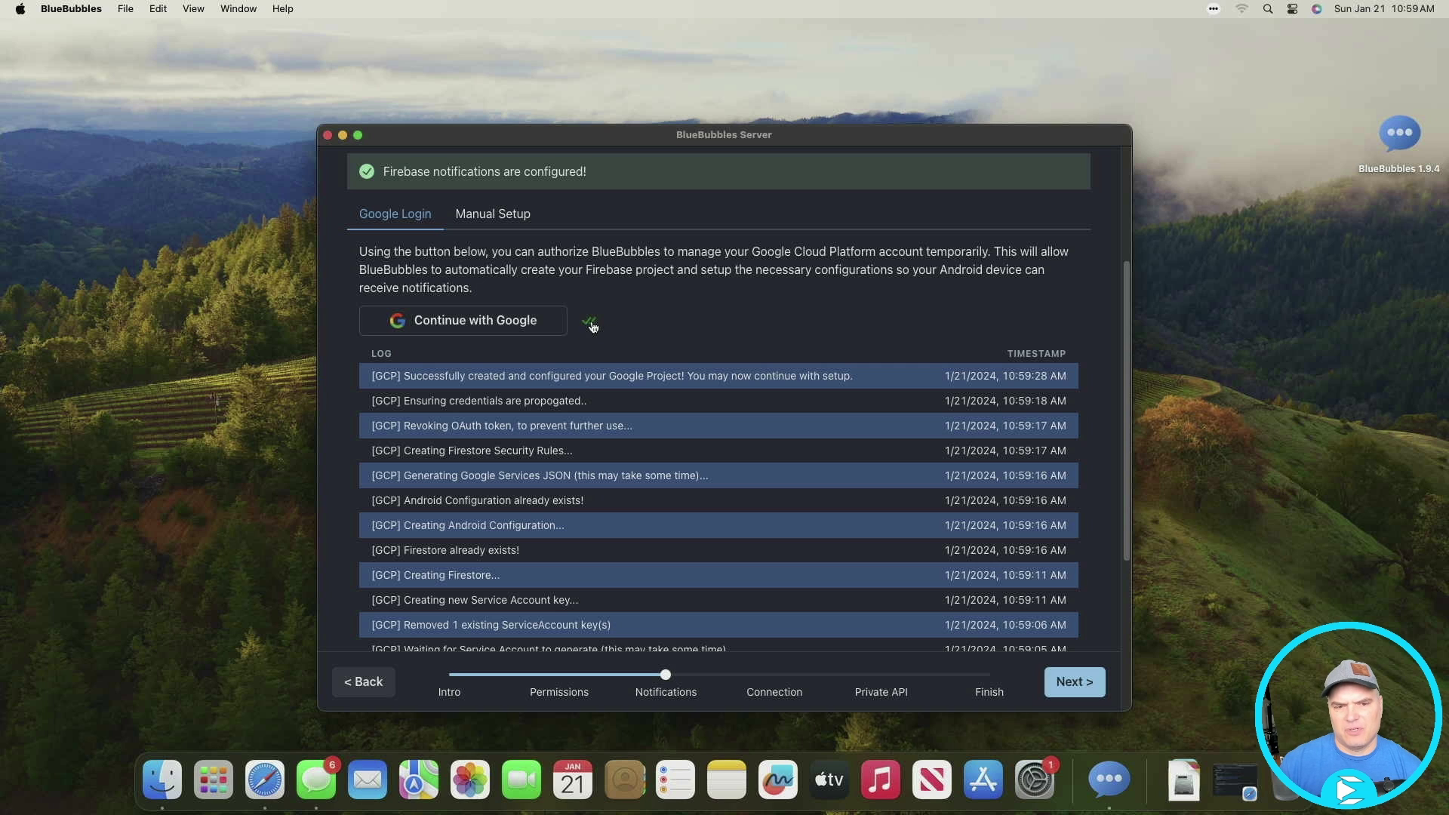
click(1067, 691)
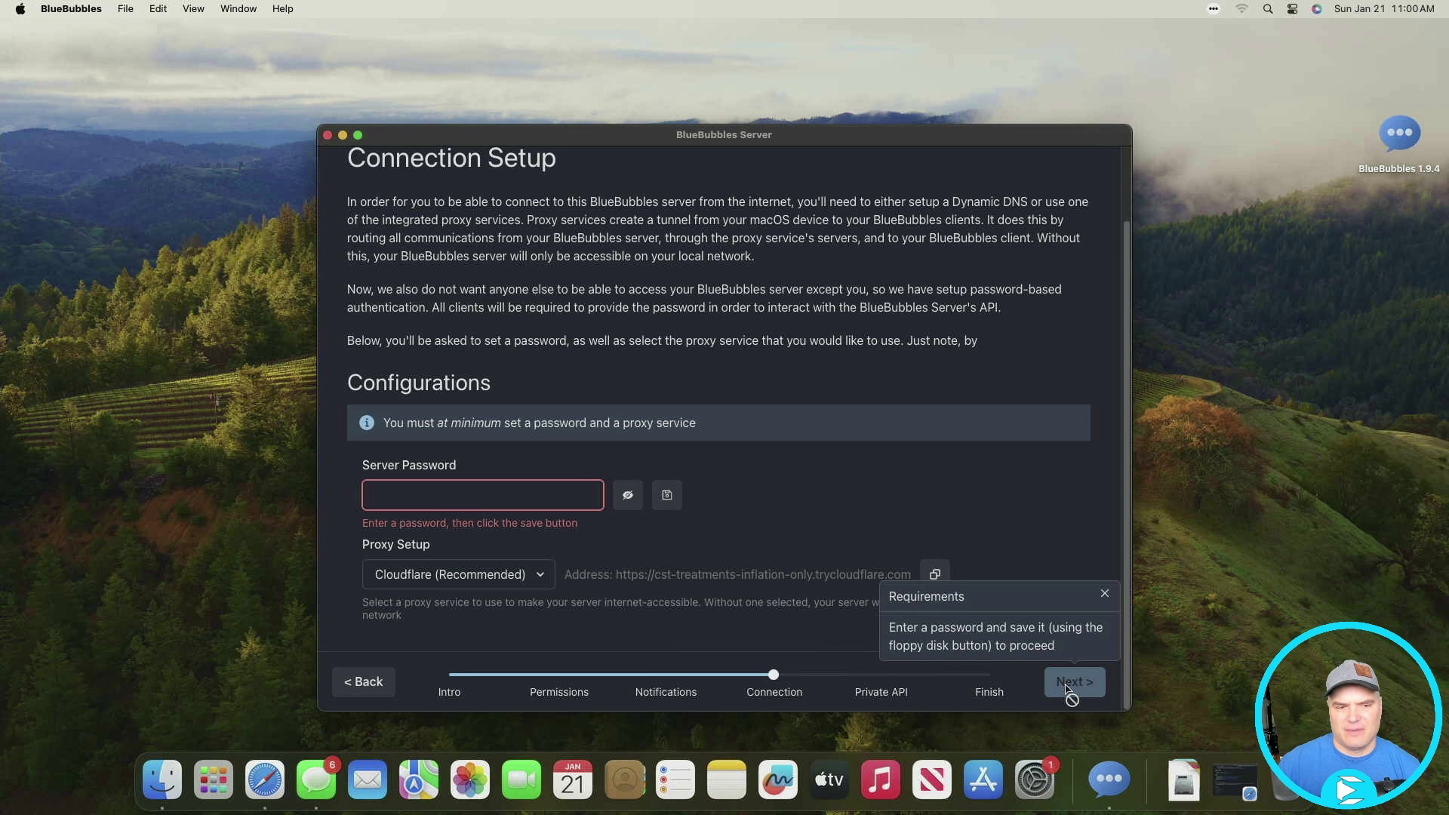
Enter a server password and save it.
click(547, 483)
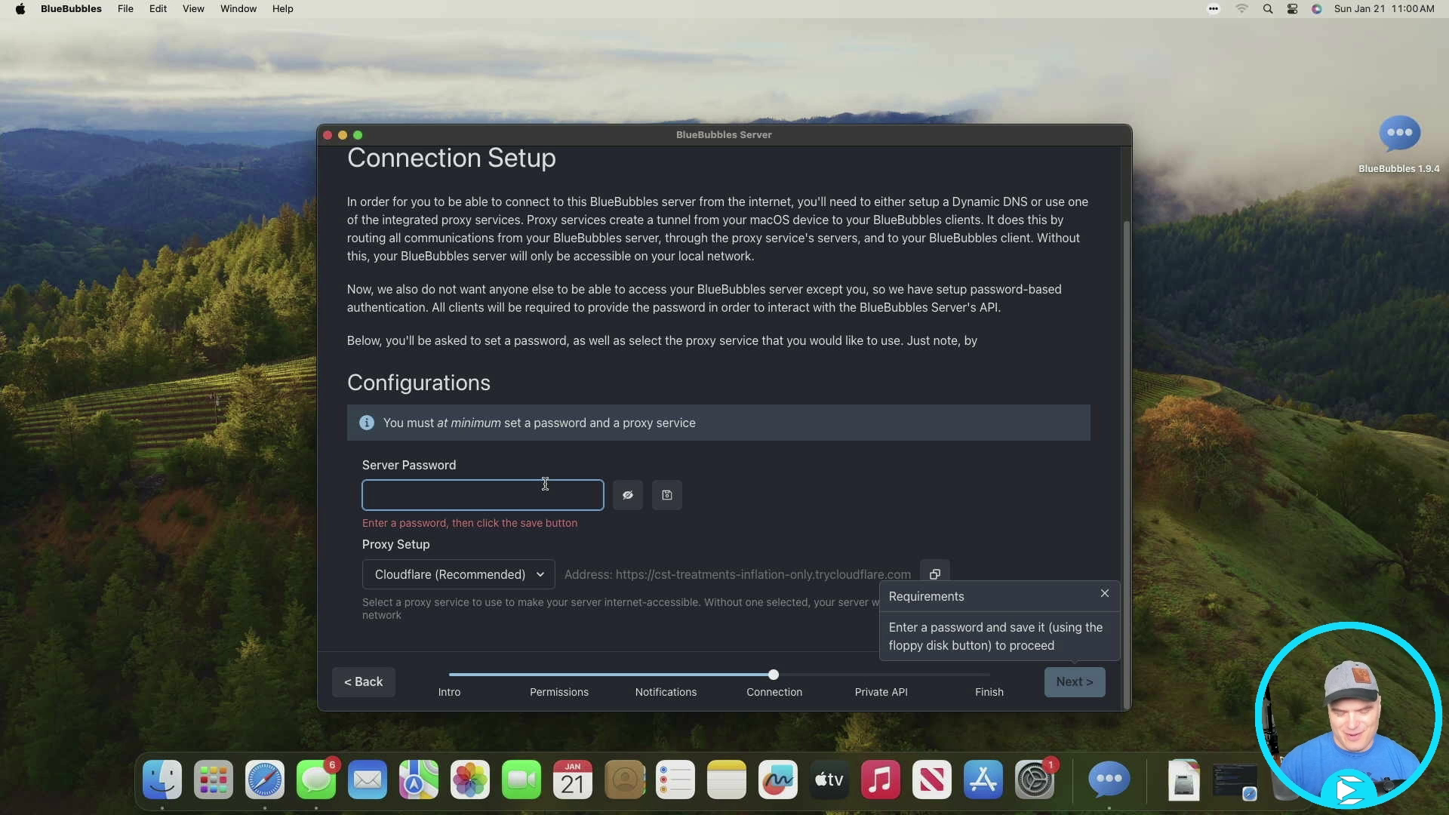
text(*********)
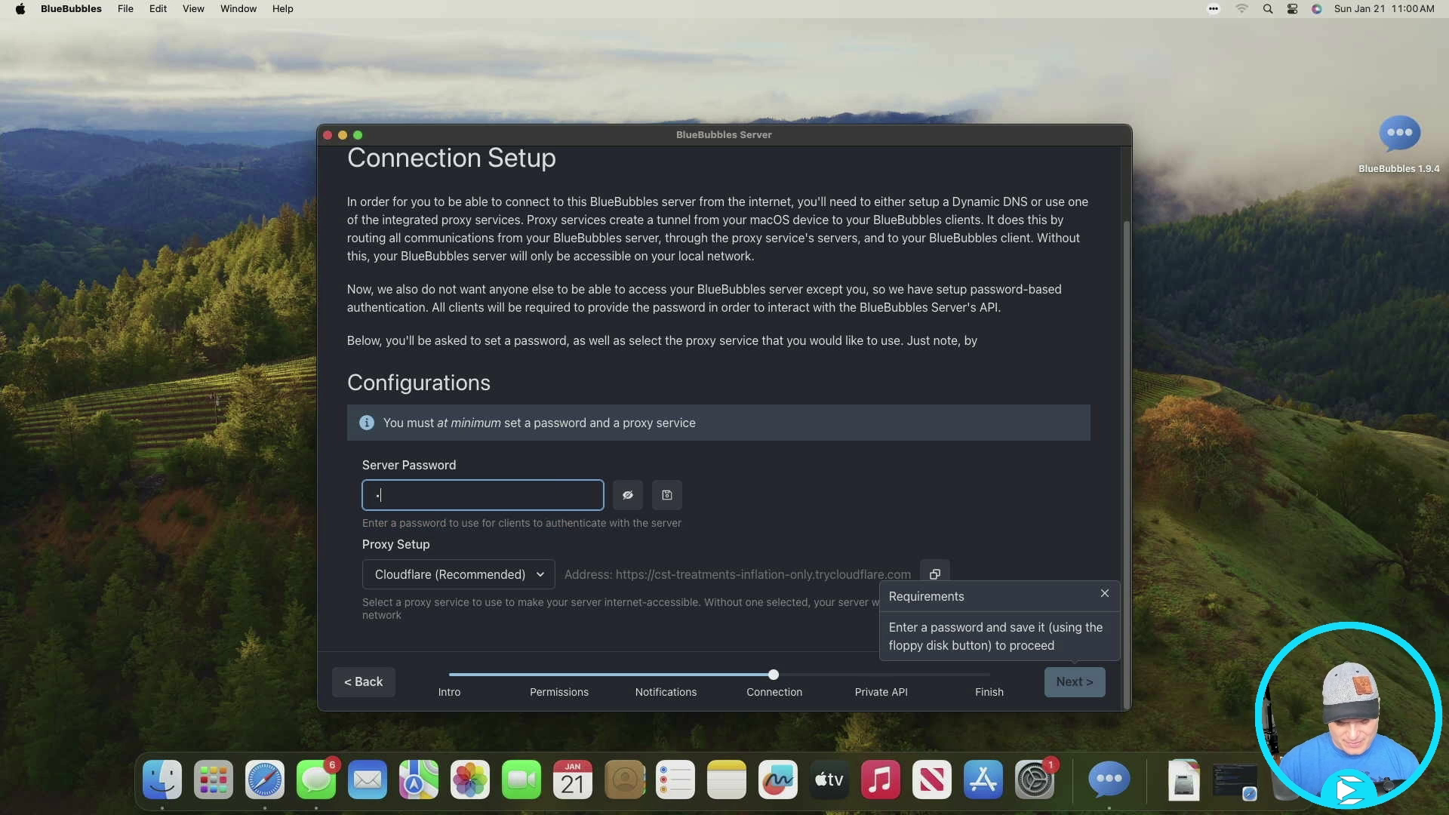
click(668, 500)
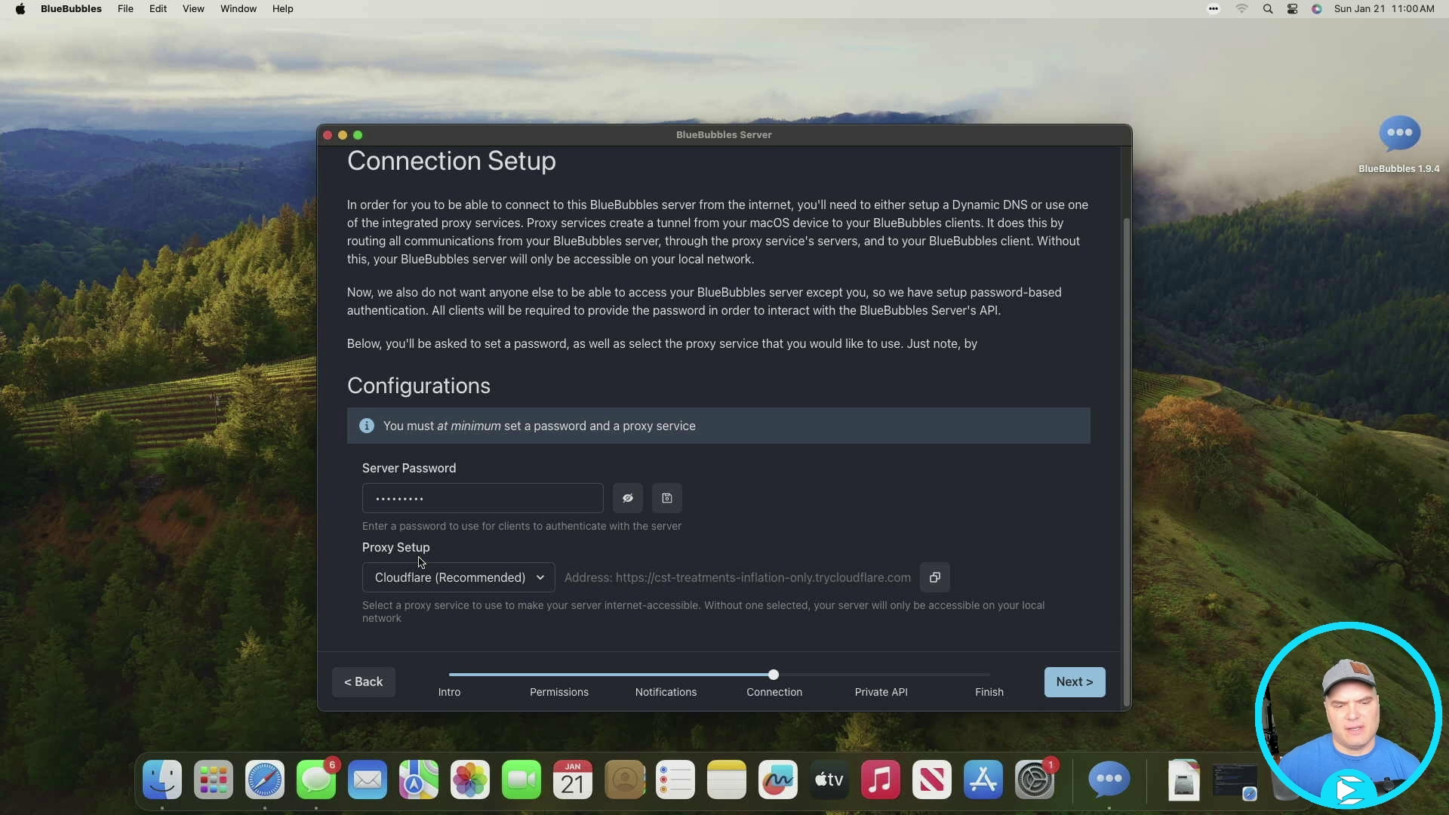
Keep Cloudflare (Recommended) as the proxy service and continue to Private API Setup.
click(539, 589)
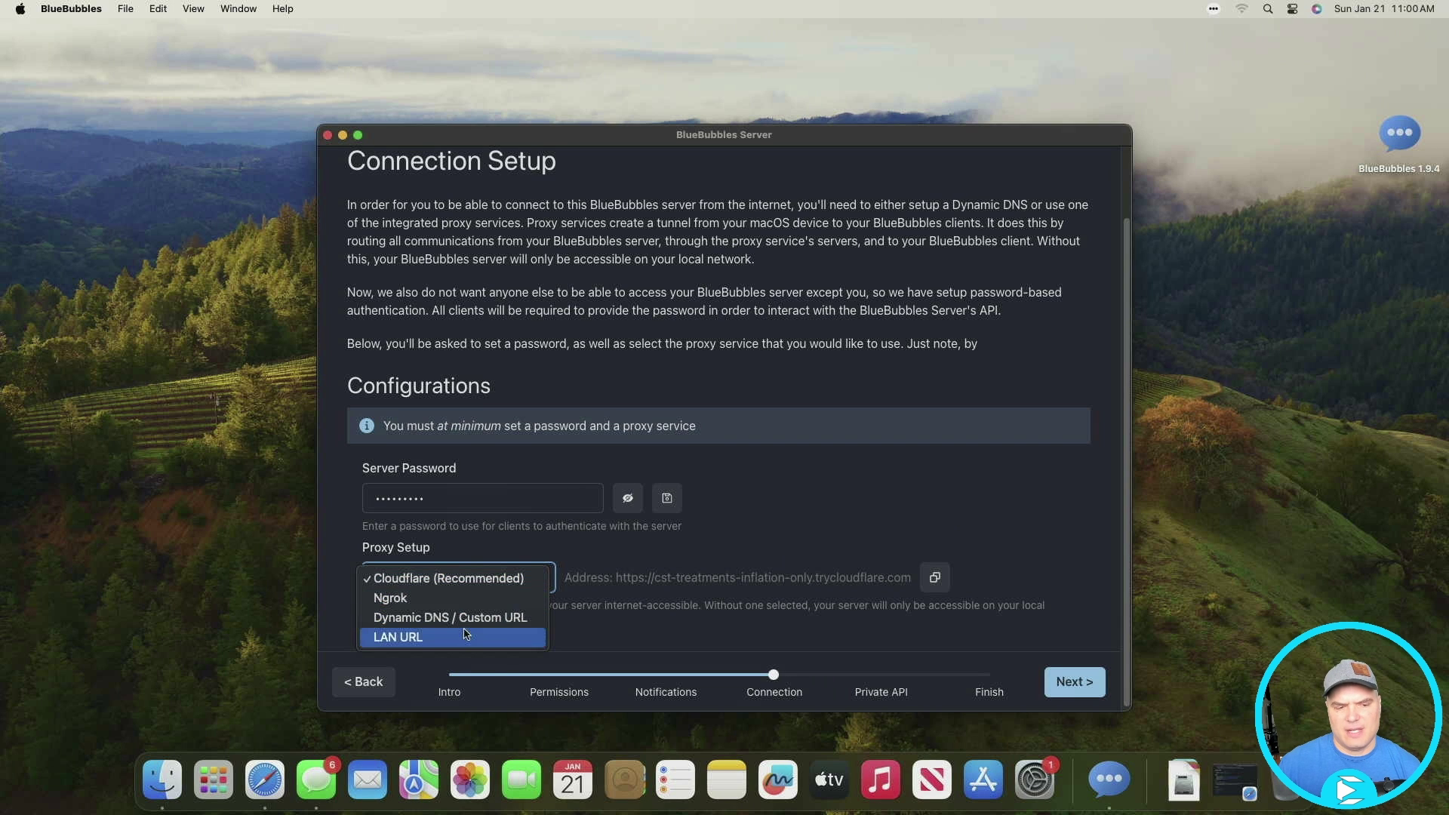
click(583, 638)
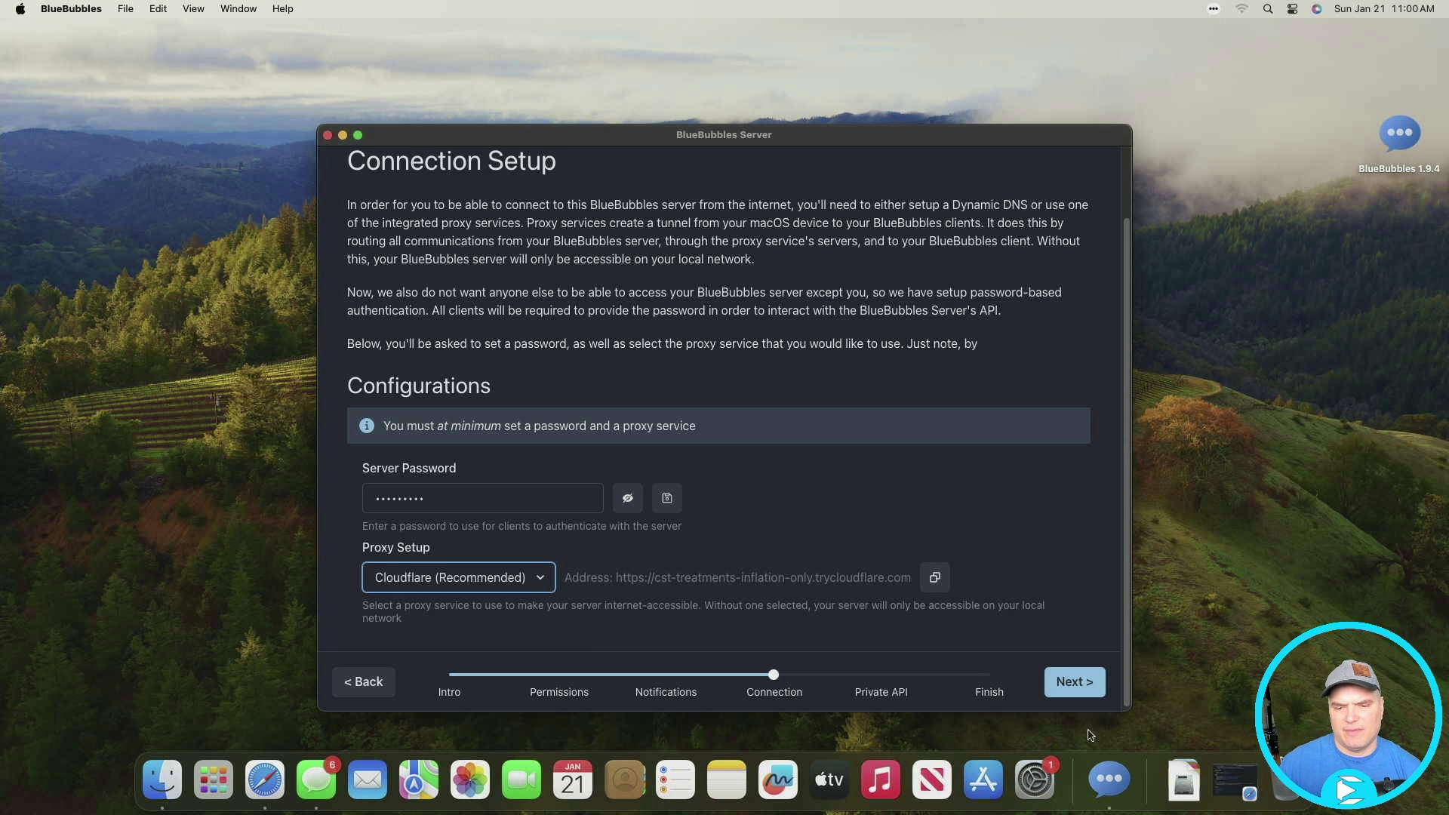
click(1085, 684)
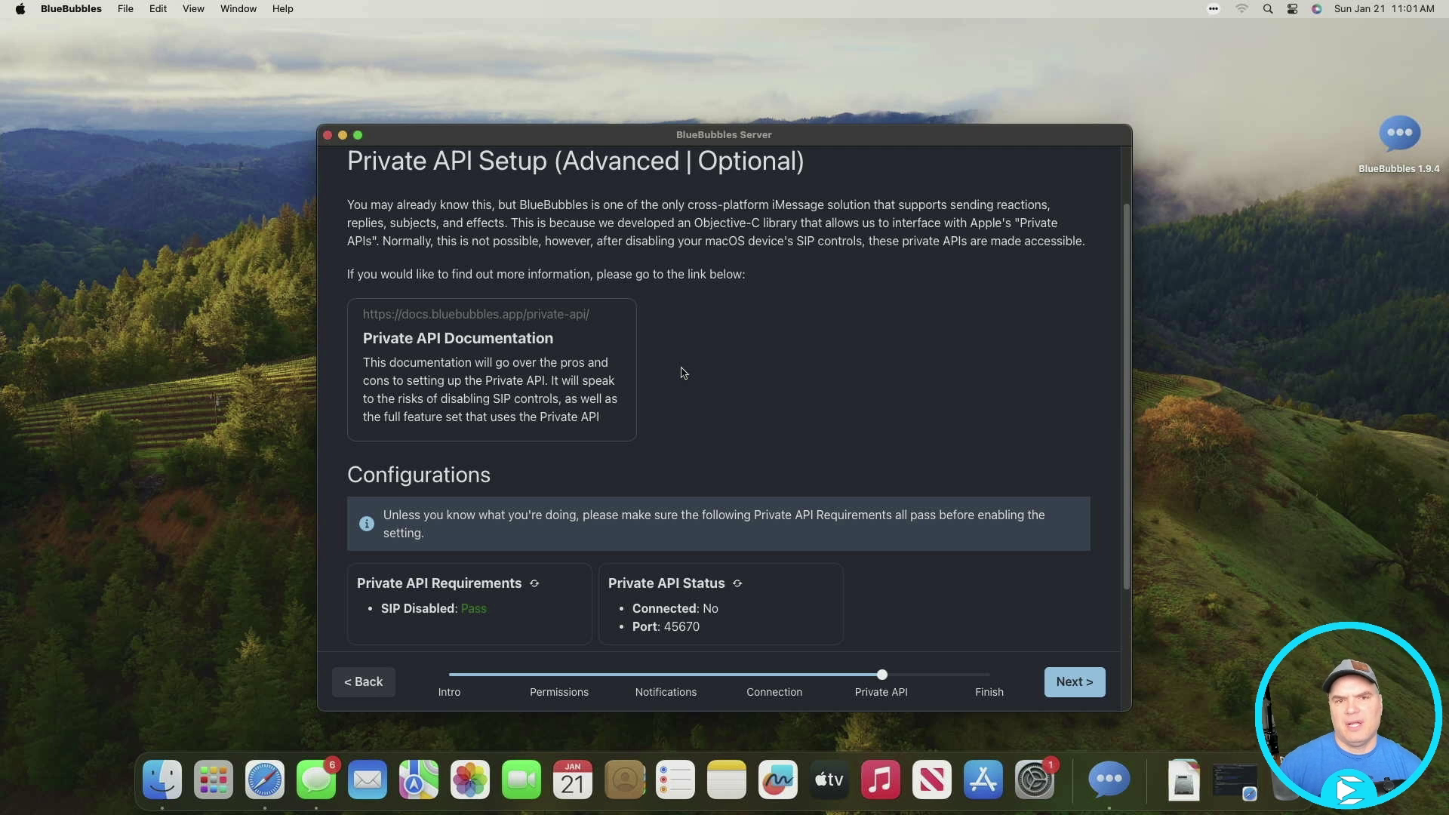
Enable the Messages Private API and FaceTime Private API, then continue to Setup Complete.
scroll(694, 466, down, 5)
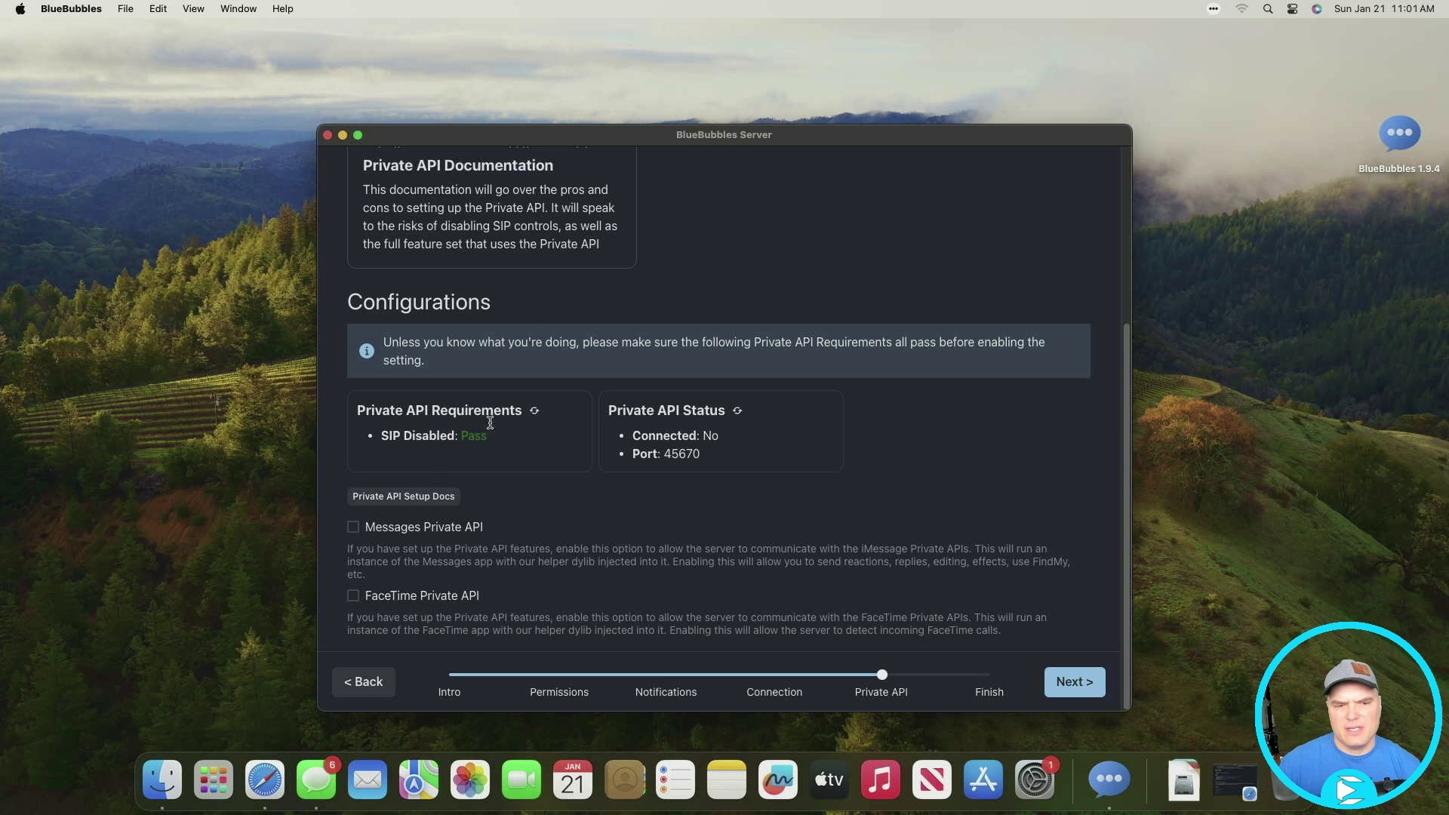
click(355, 529)
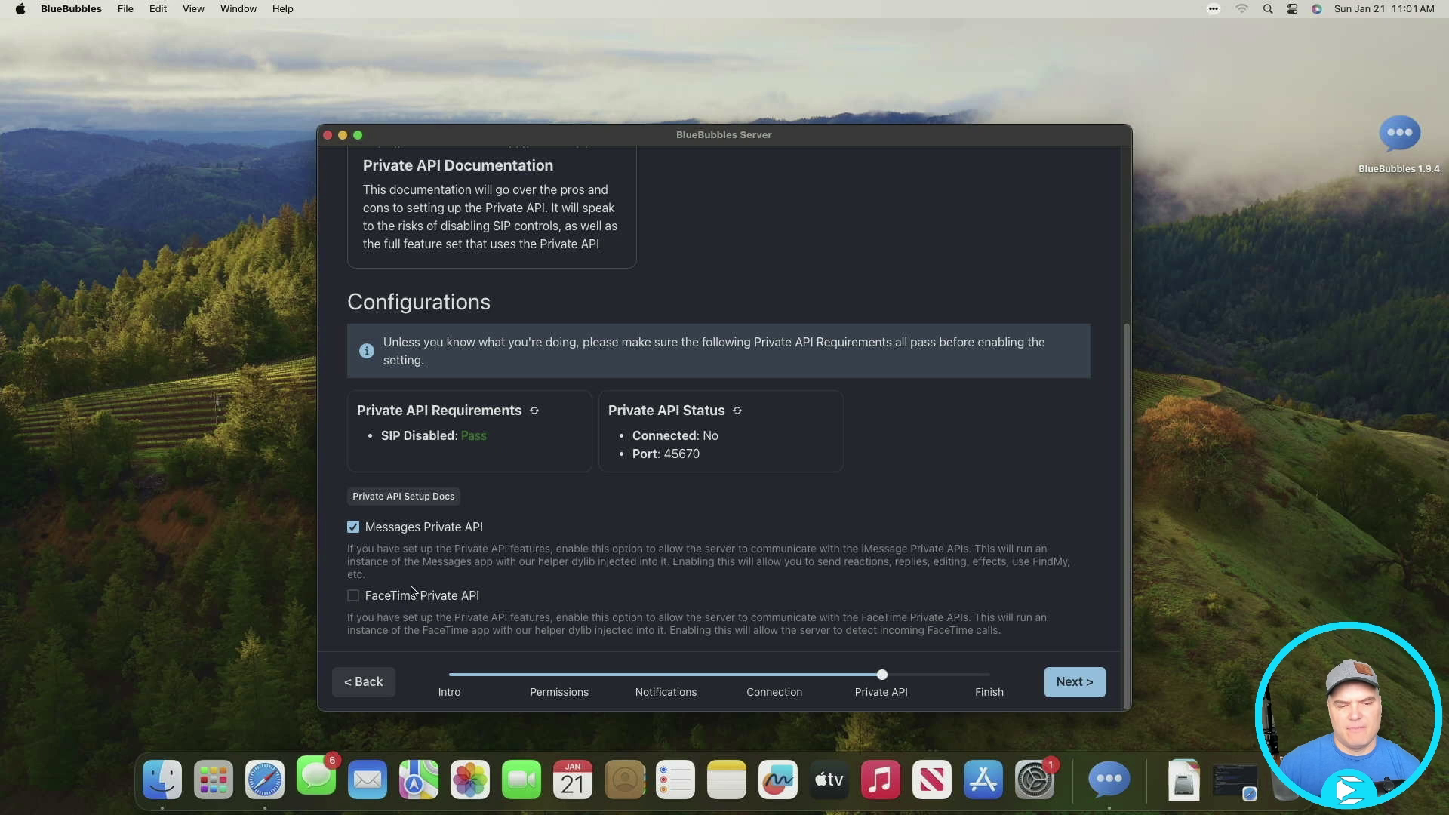
click(355, 597)
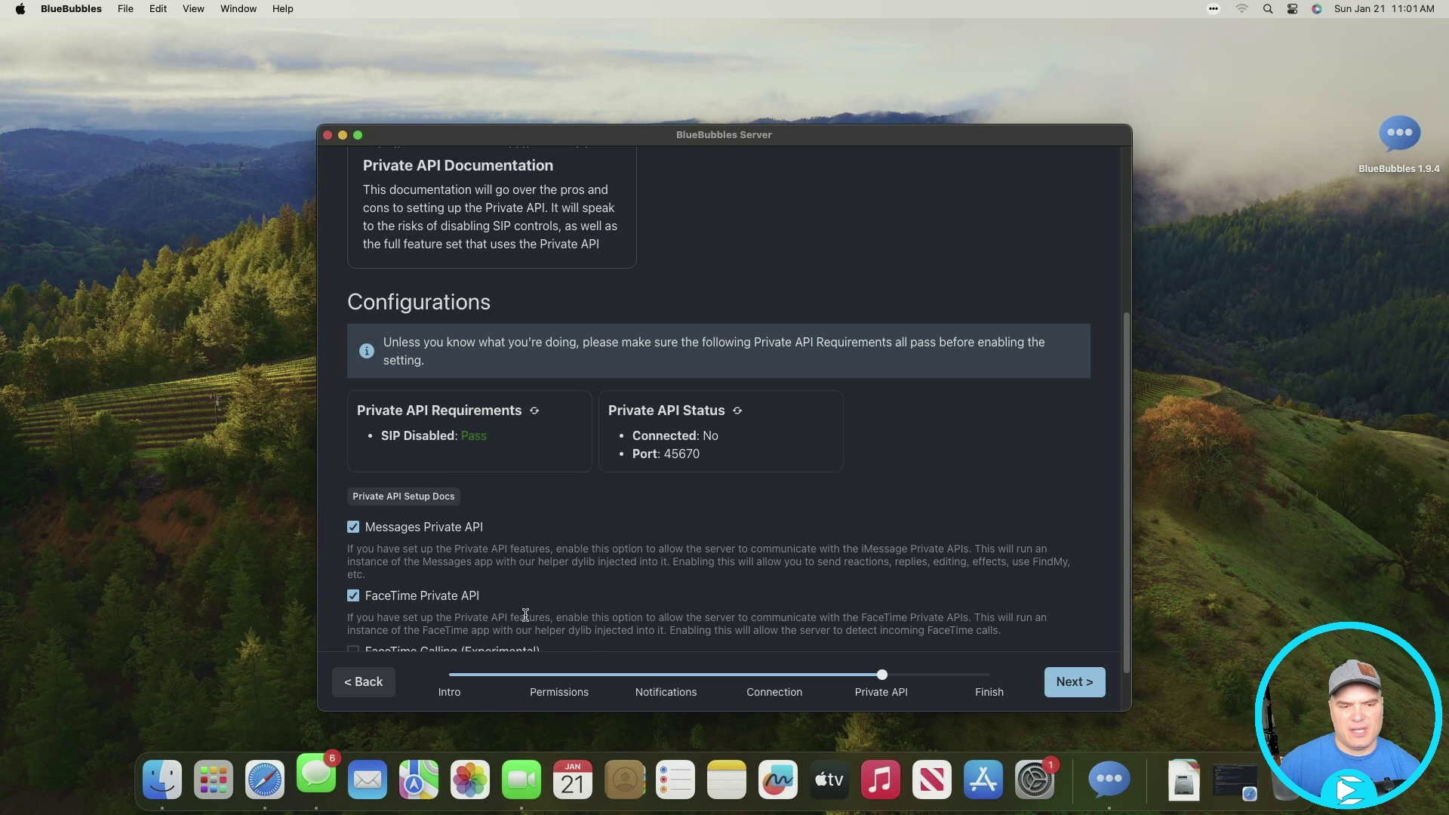
scroll(545, 596, down, 1)
scroll(528, 596, down, 3)
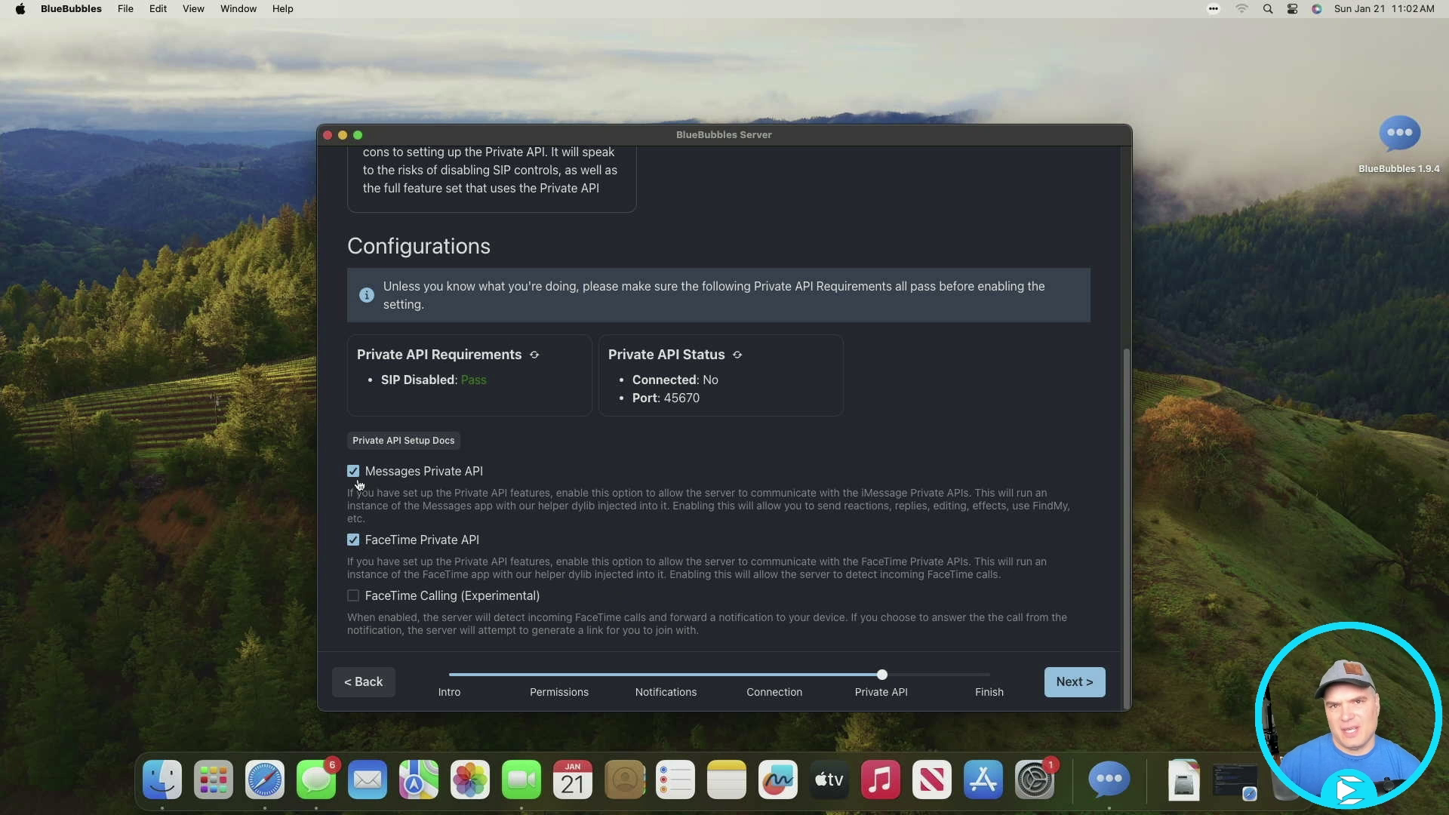
click(1068, 689)
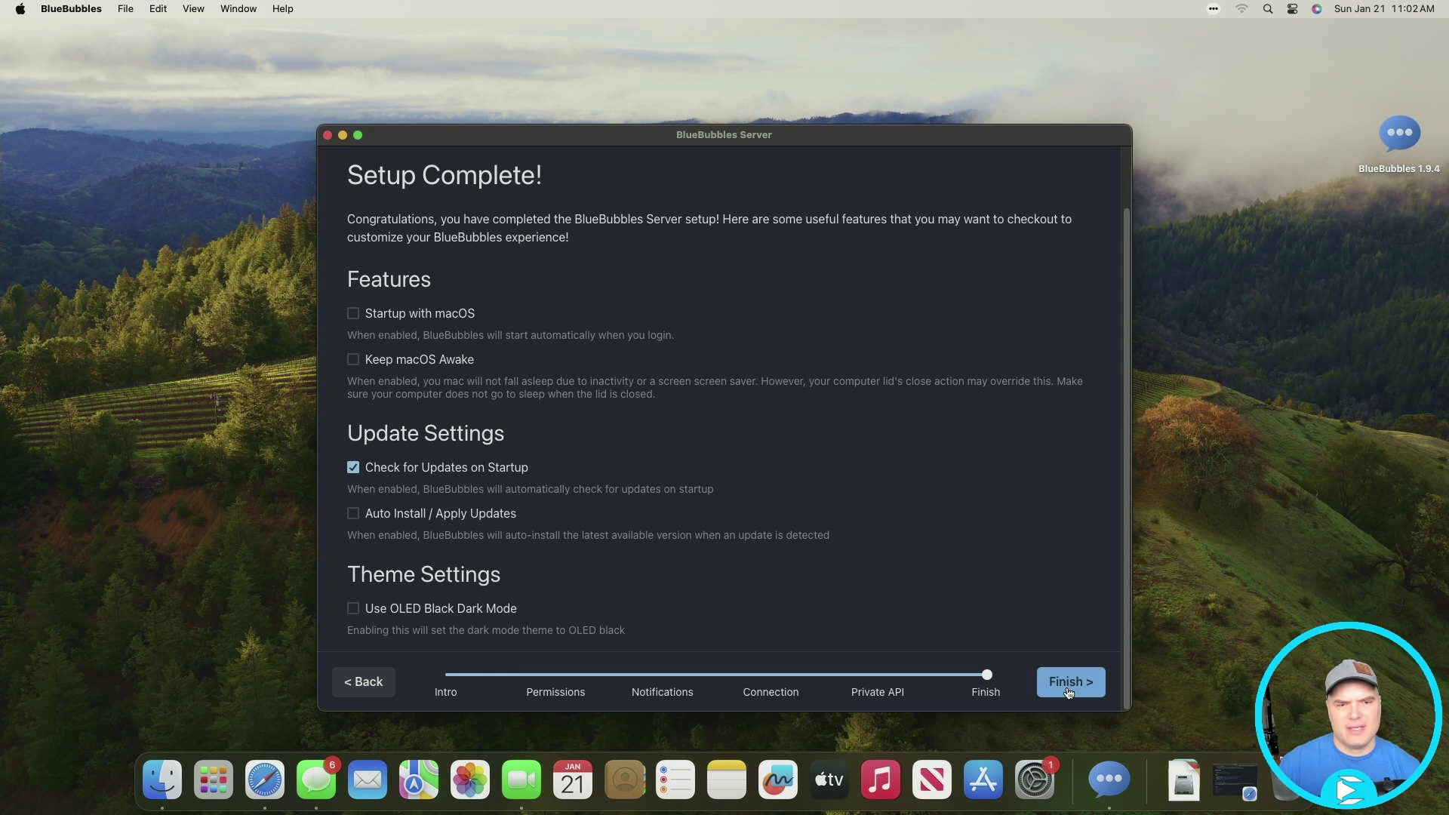
Enable Startup with macOS, Keep macOS Awake and Auto Install / Apply Updates, then finish.
click(354, 314)
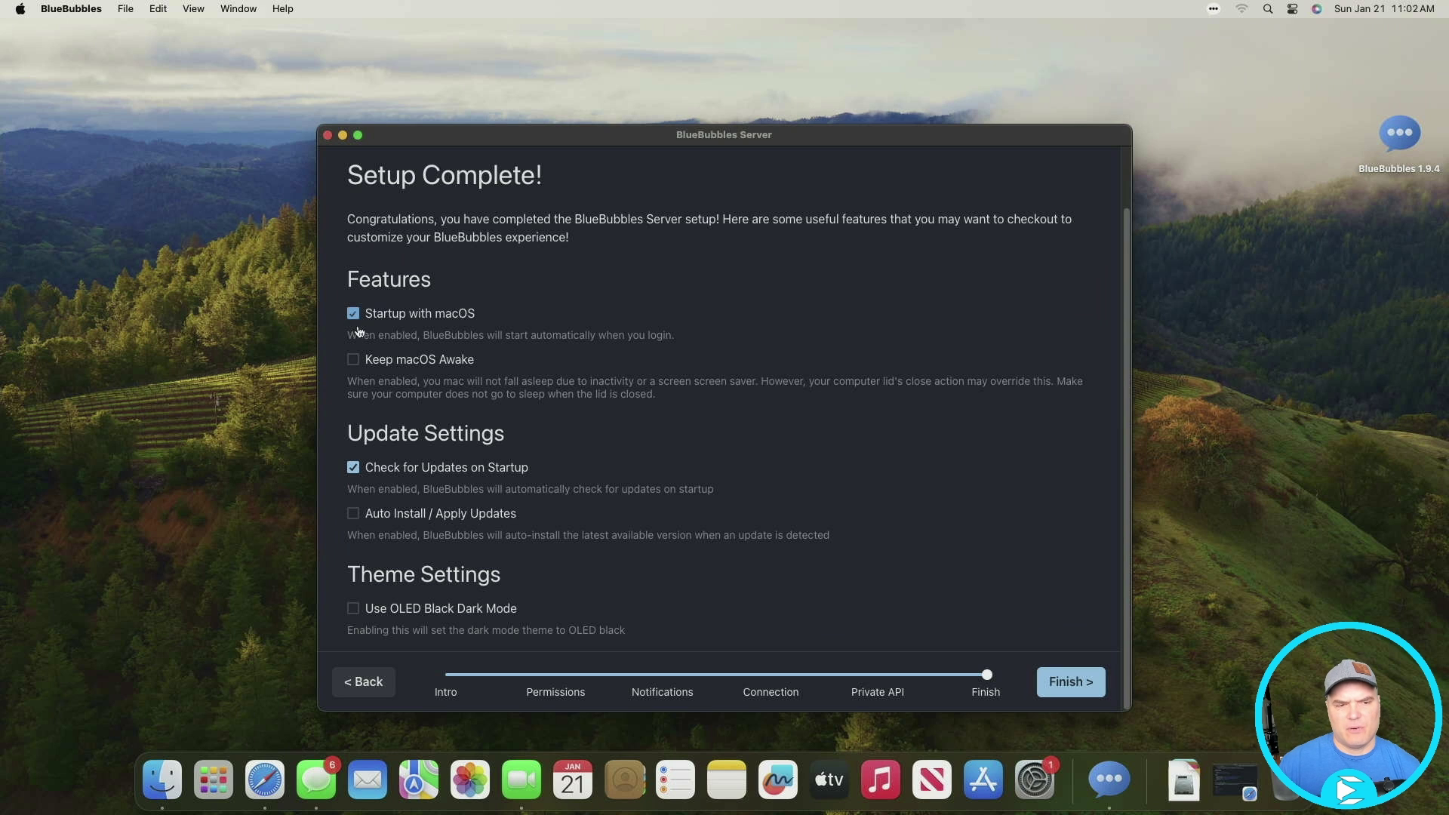
click(353, 360)
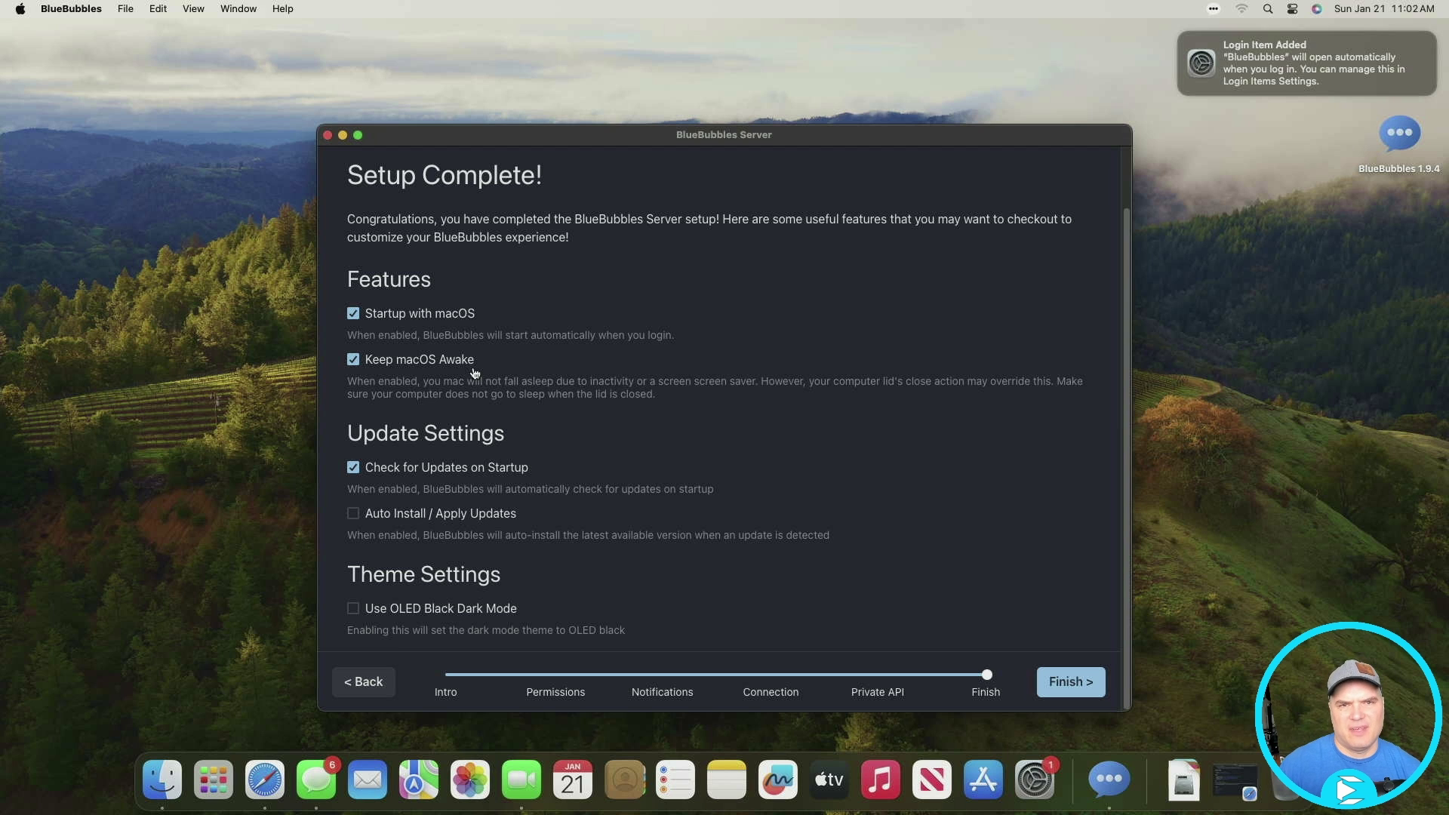
scroll(687, 511, up, 2)
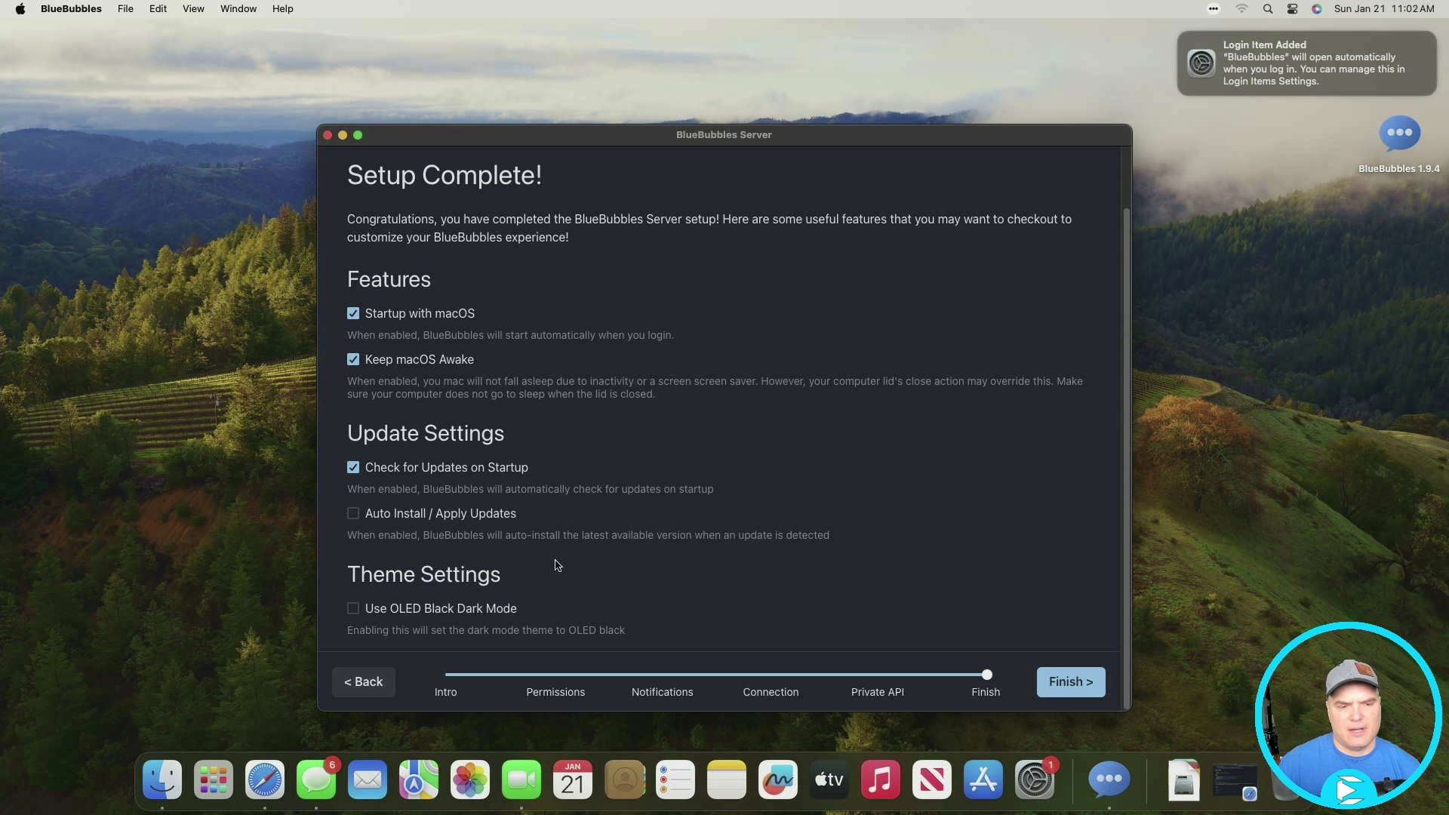
click(351, 516)
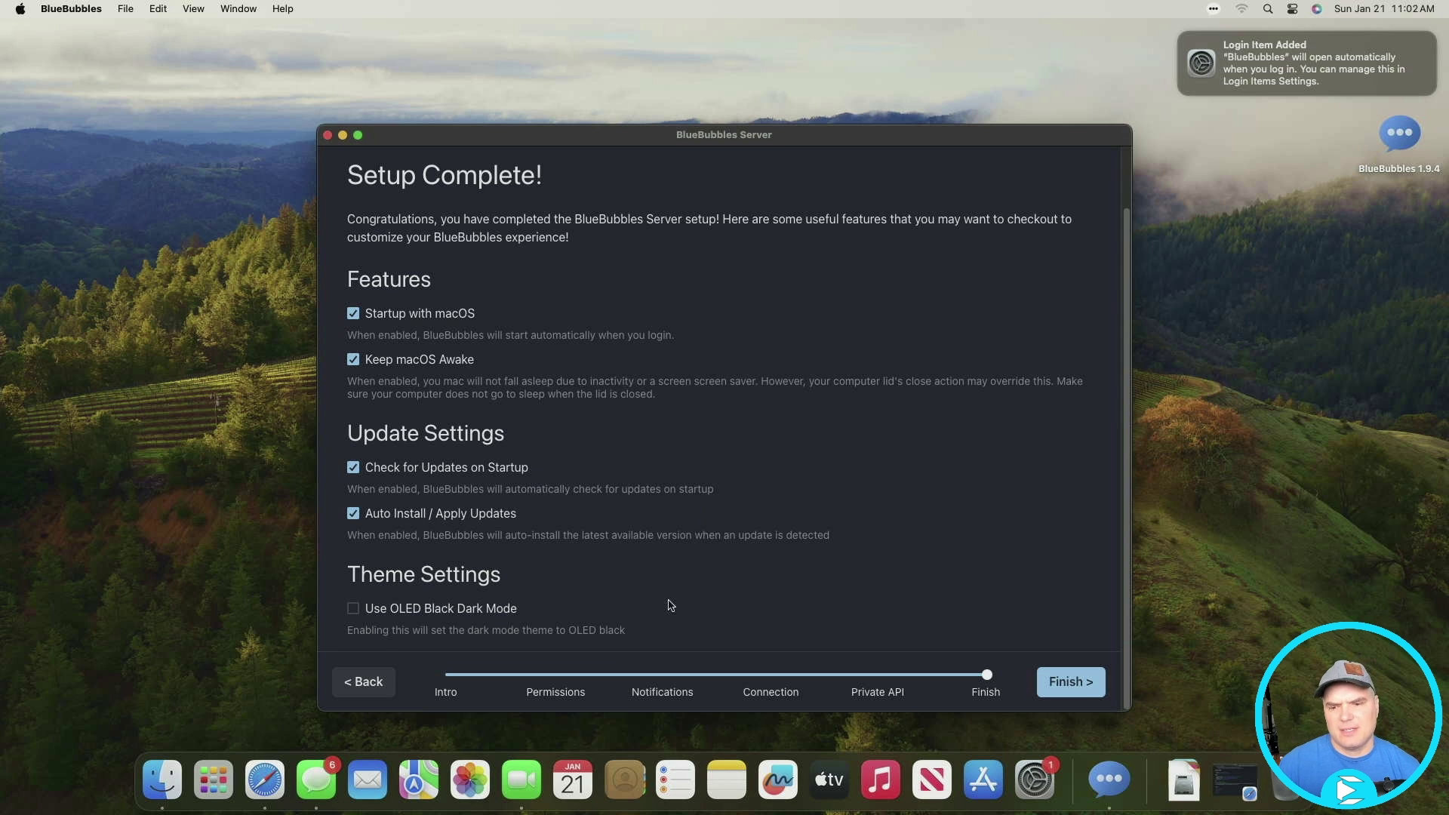
click(1080, 693)
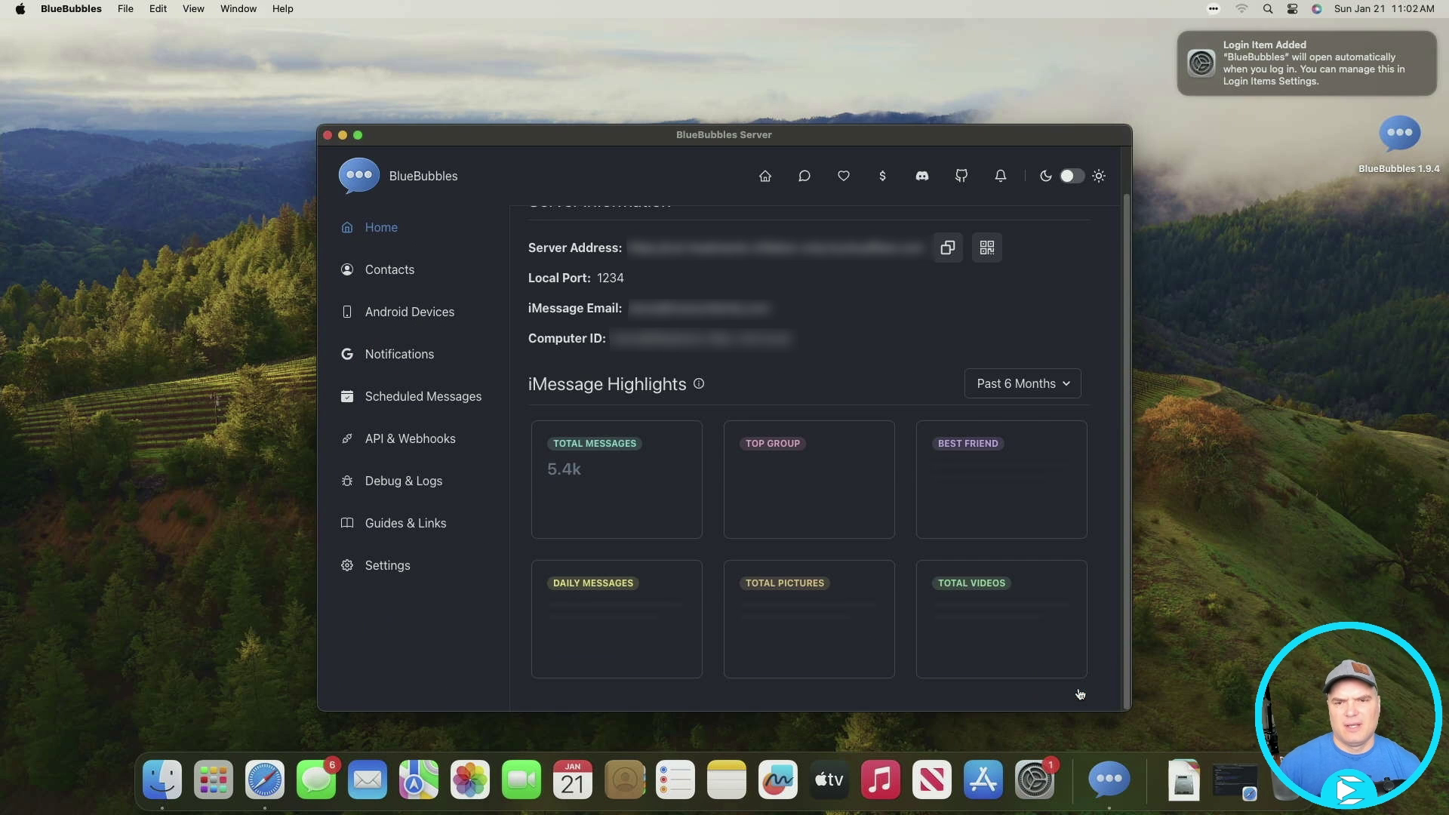